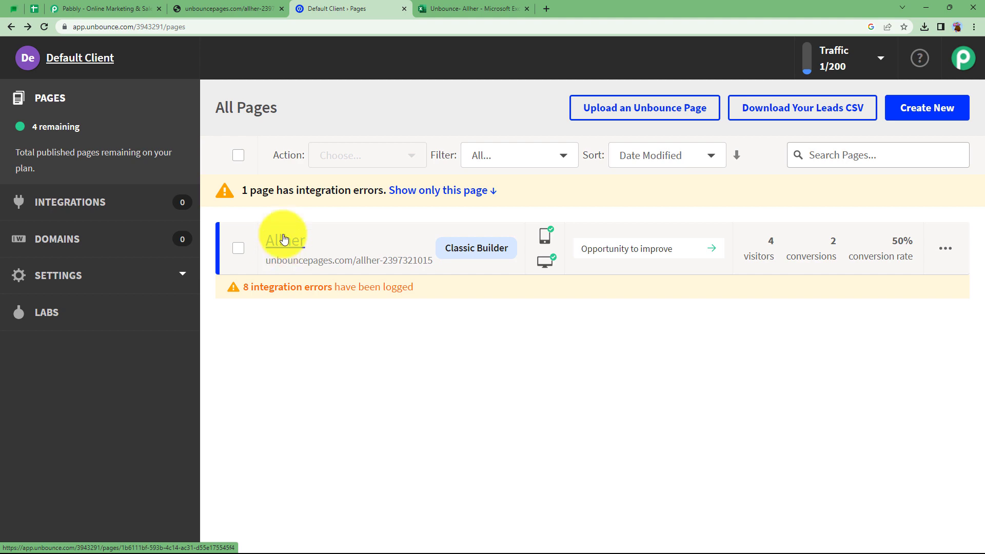
- Review the Allher landing page form, its Unbounce page listing, and the Name, Email and Mobile headers in the Excel workbook
left_click(228, 9)
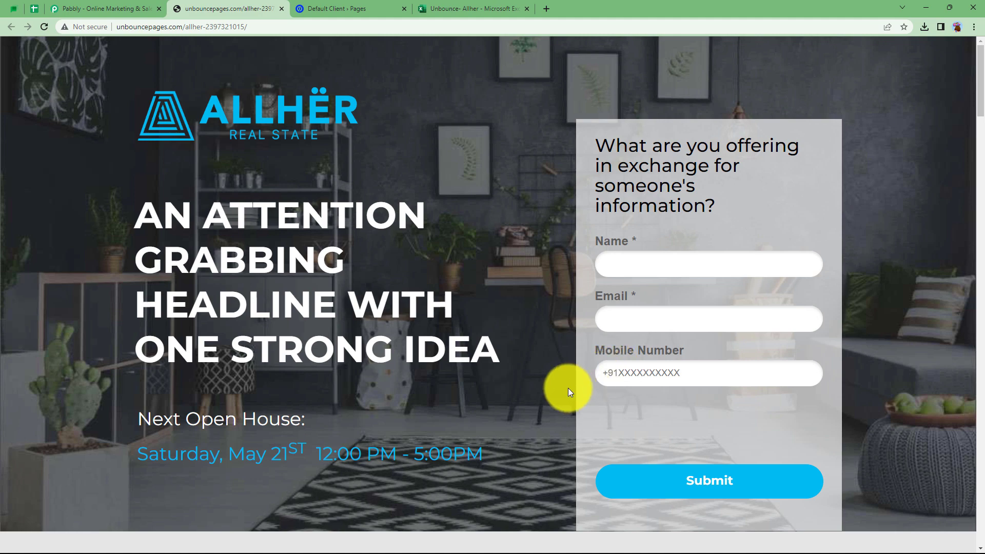
left_click(336, 9)
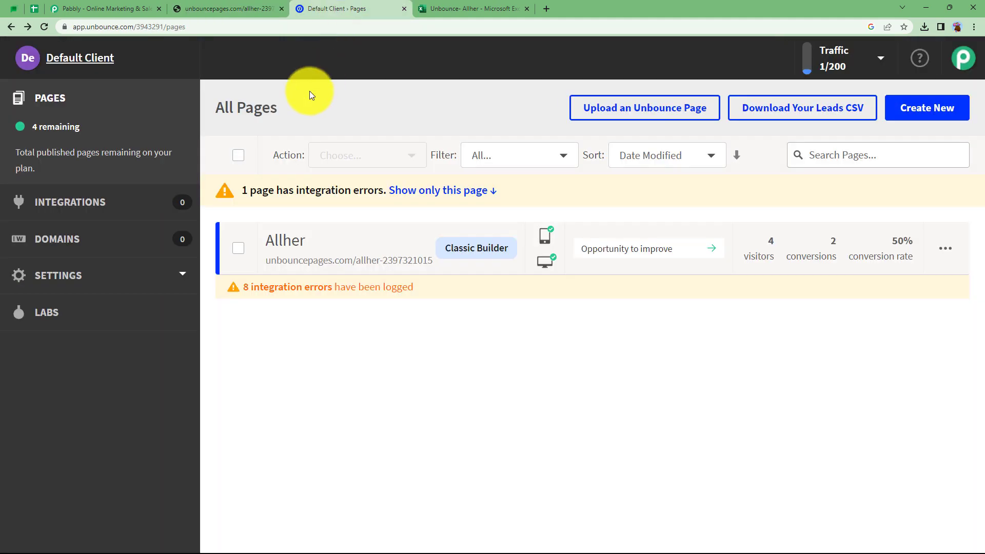
left_click(514, 8)
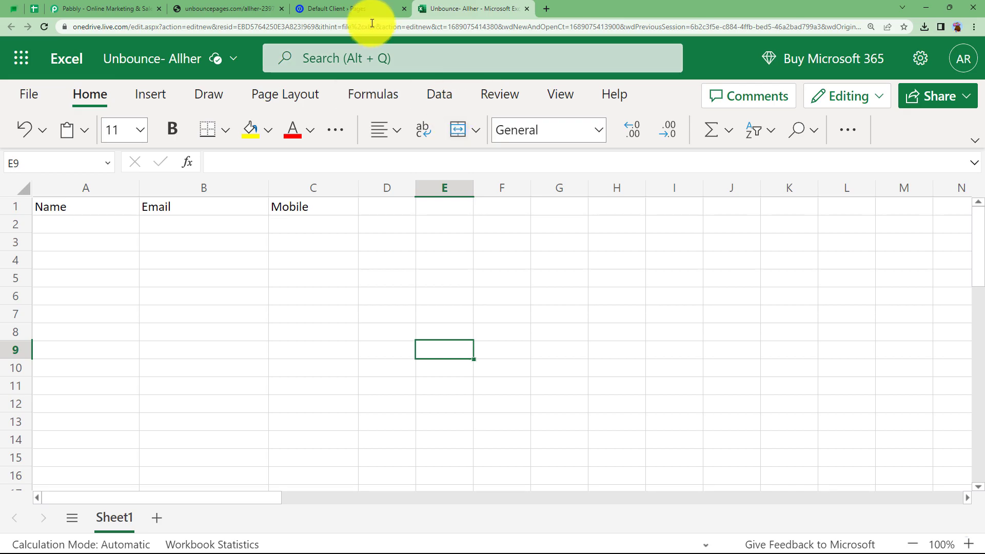
left_click(195, 8)
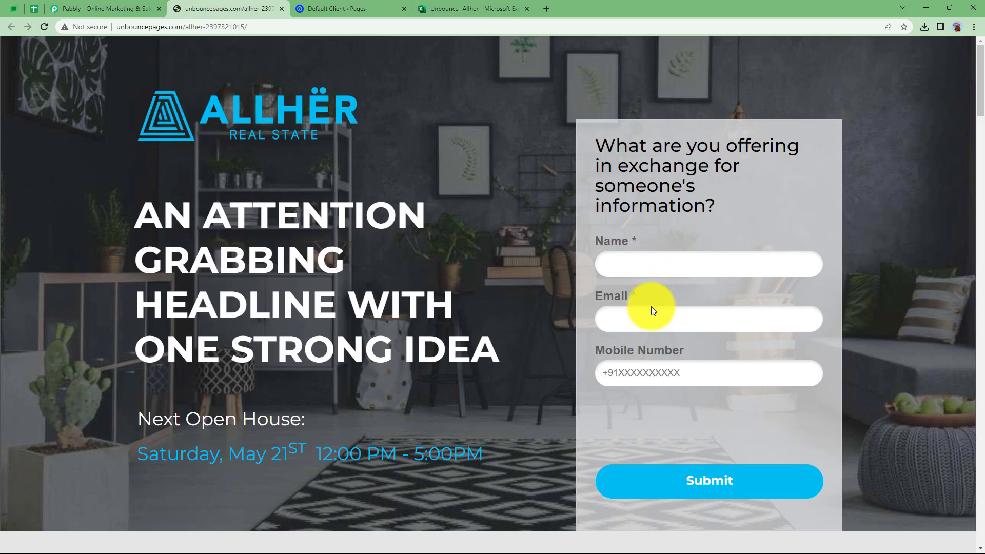
left_click(498, 7)
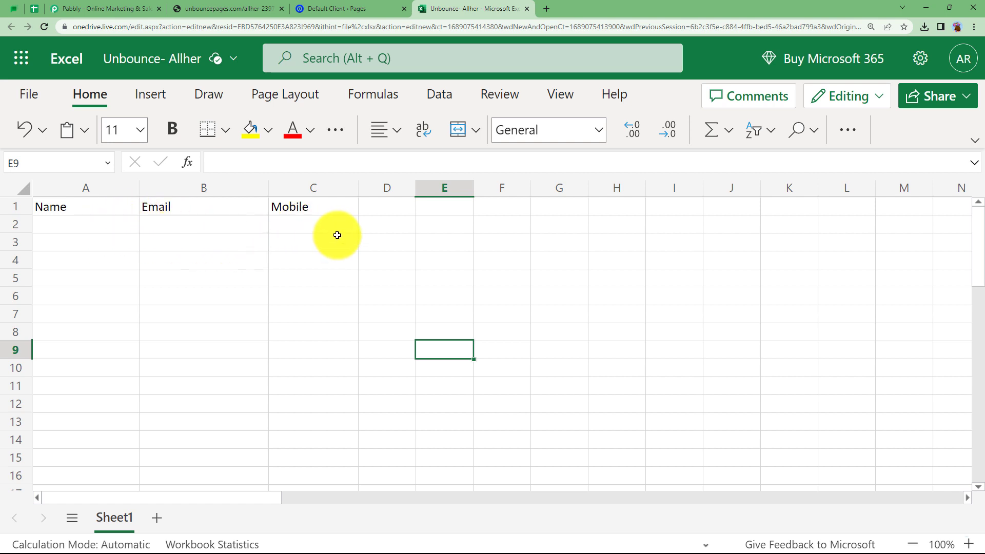
- Switch to the Pabbly website, sign in, and open Pabbly Connect from the list of apps
left_click(93, 8)
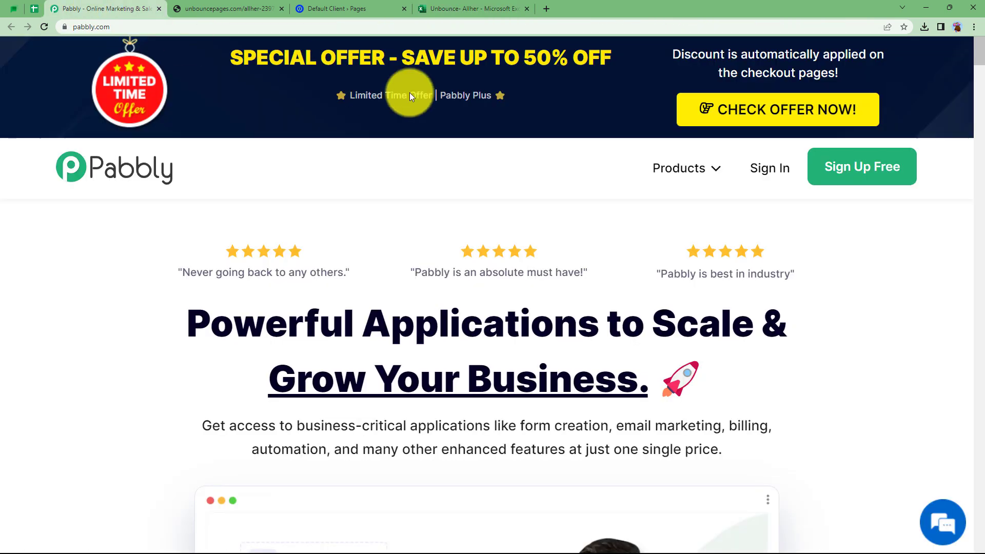
left_click(769, 173)
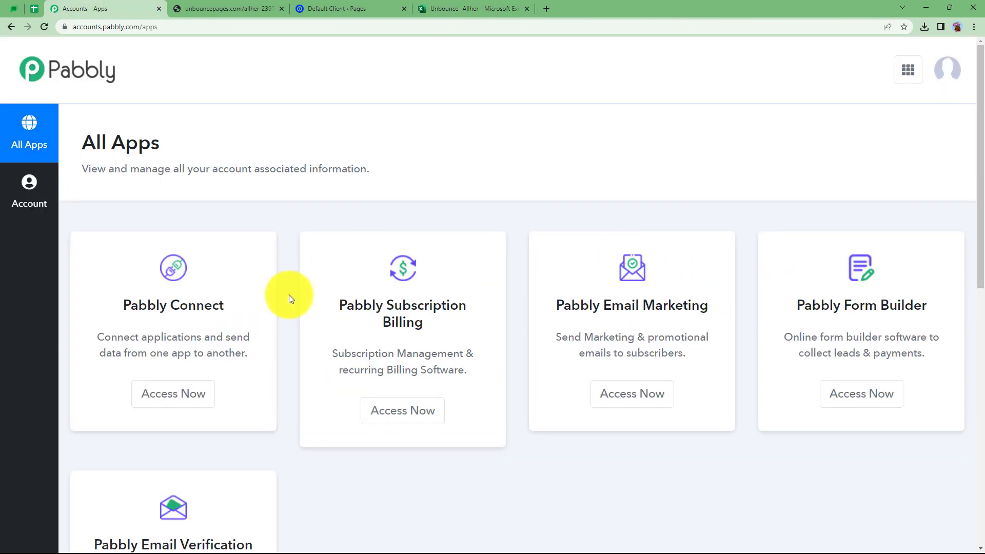
scroll(288, 295, "down", 3)
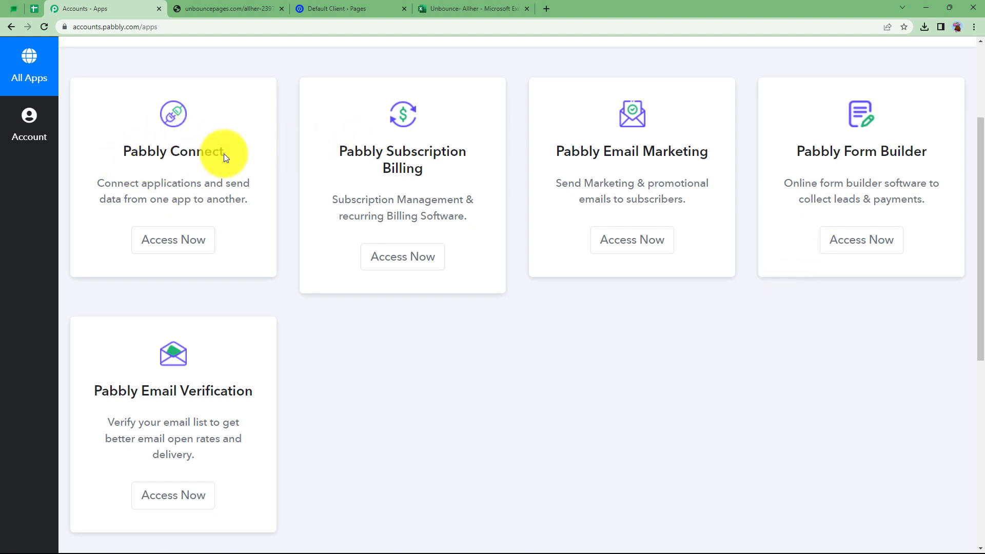
left_click(201, 245)
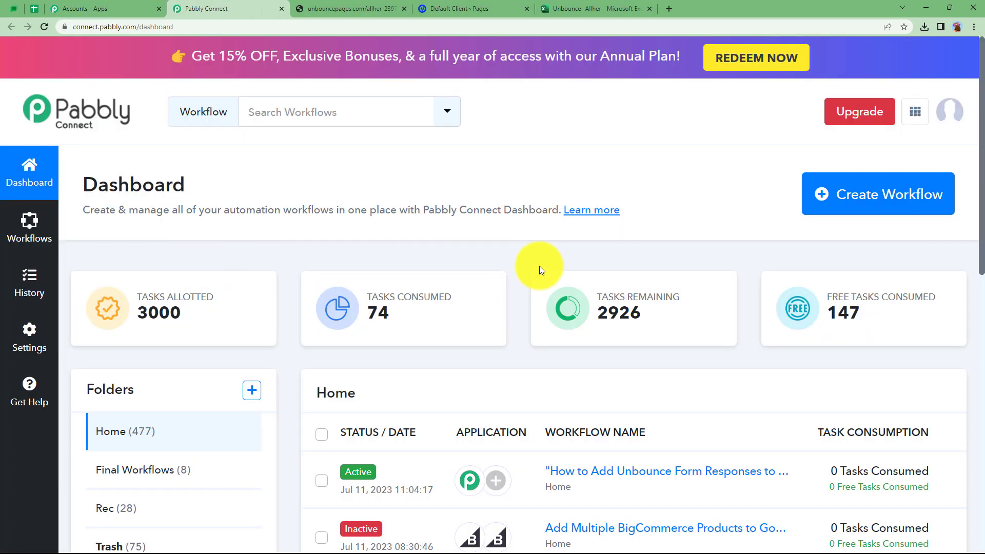
- Create a workflow named "Add Unbounce Form Responses to MS Excel Rows"
left_click(854, 211)
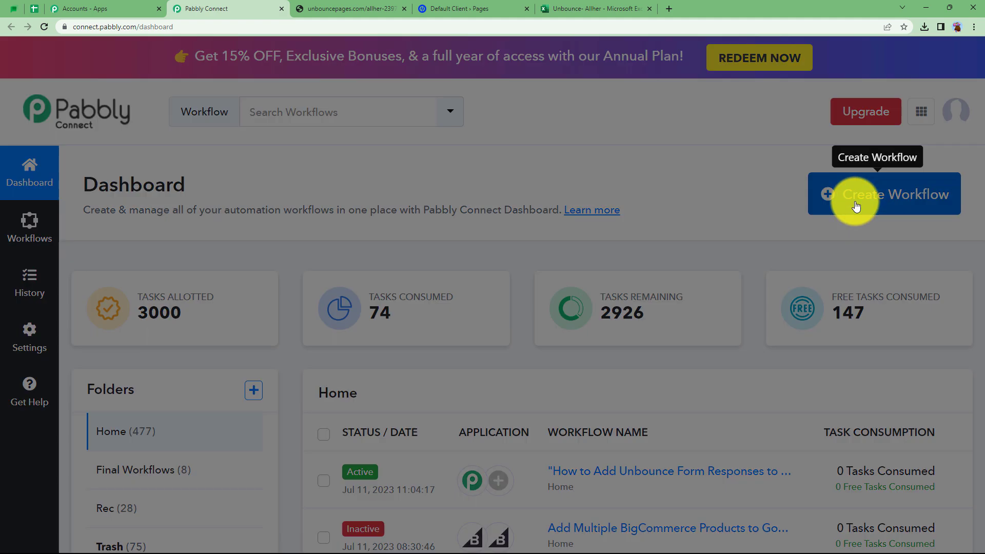
left_click(414, 306)
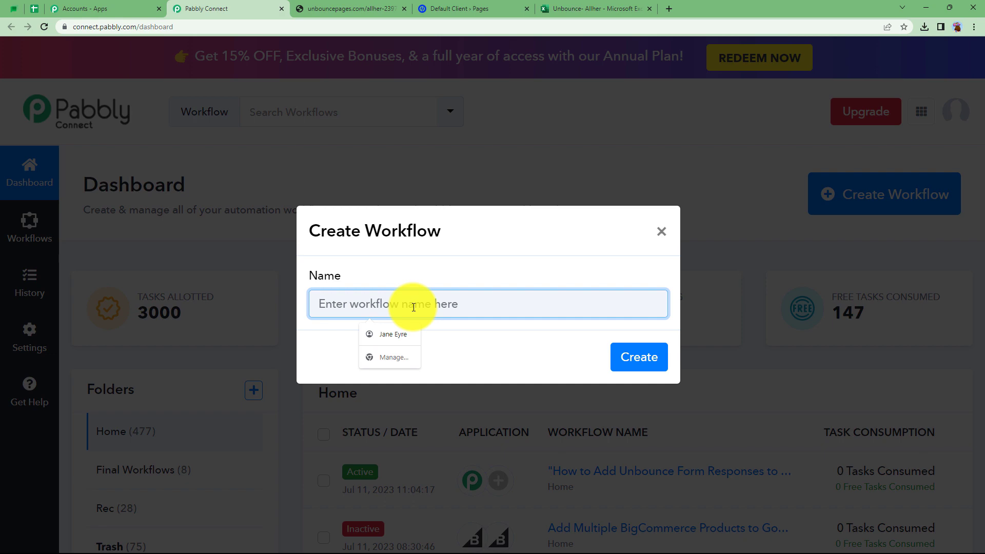
type("A")
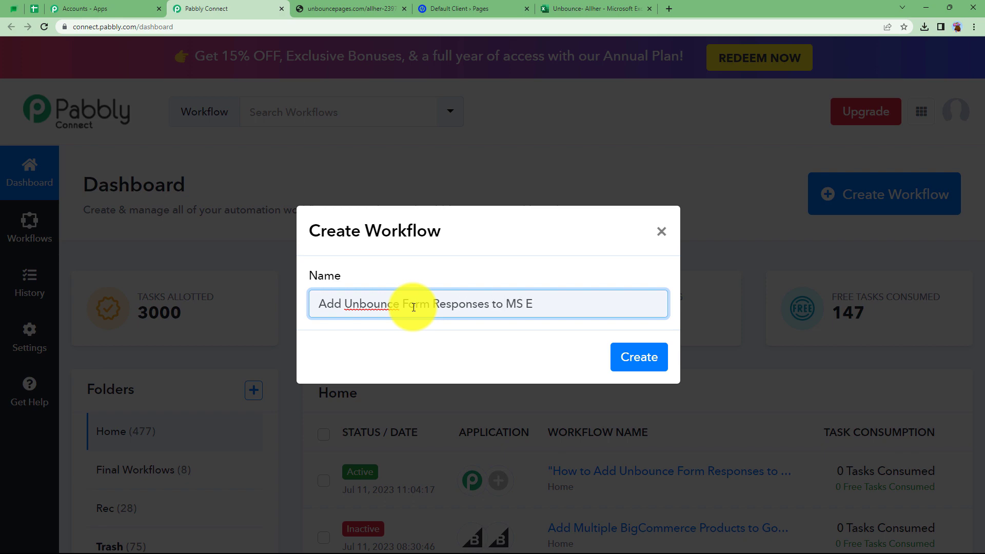
left_click(638, 356)
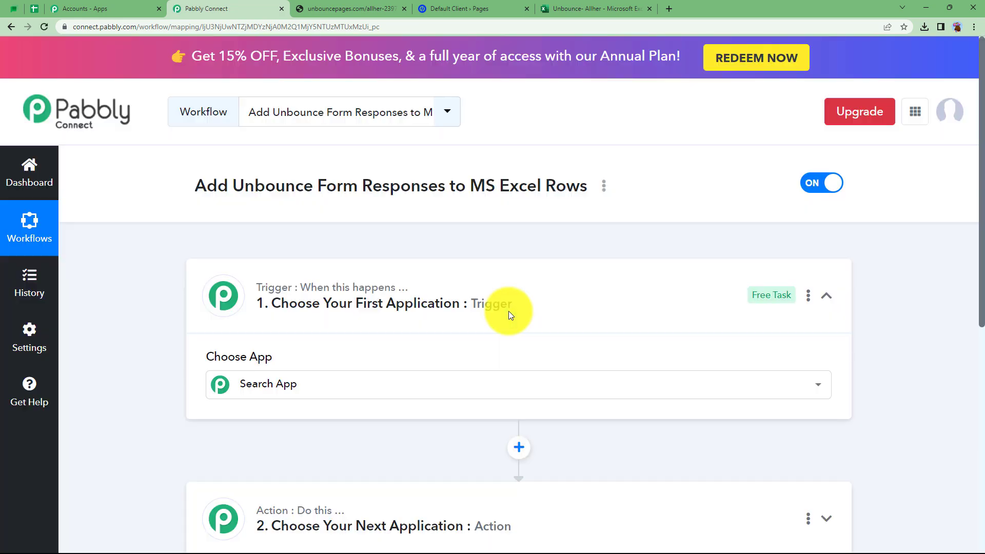
- Compare the workflow's collapsed trigger and action steps with the Unbounce page, its landing form and the Excel column headers
left_click(502, 292)
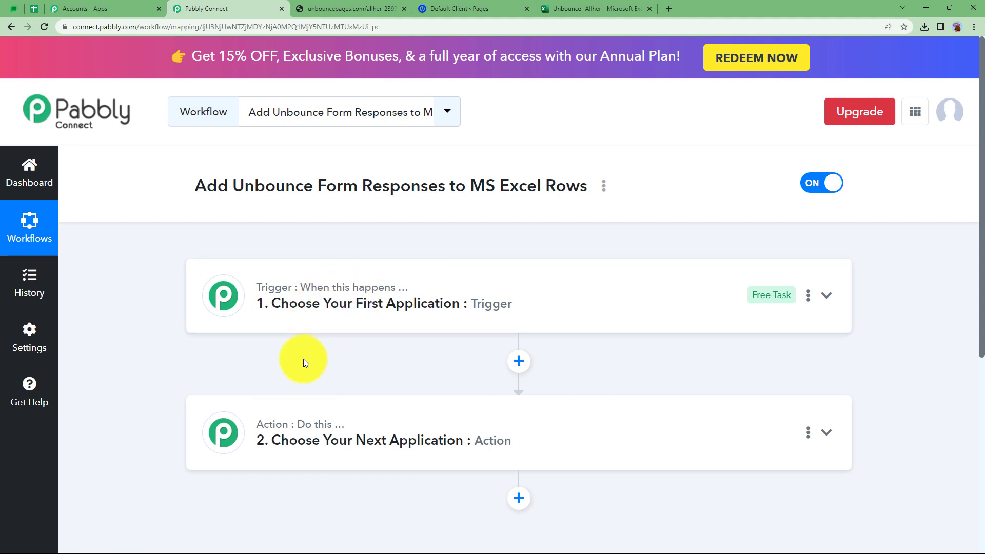
left_click(447, 5)
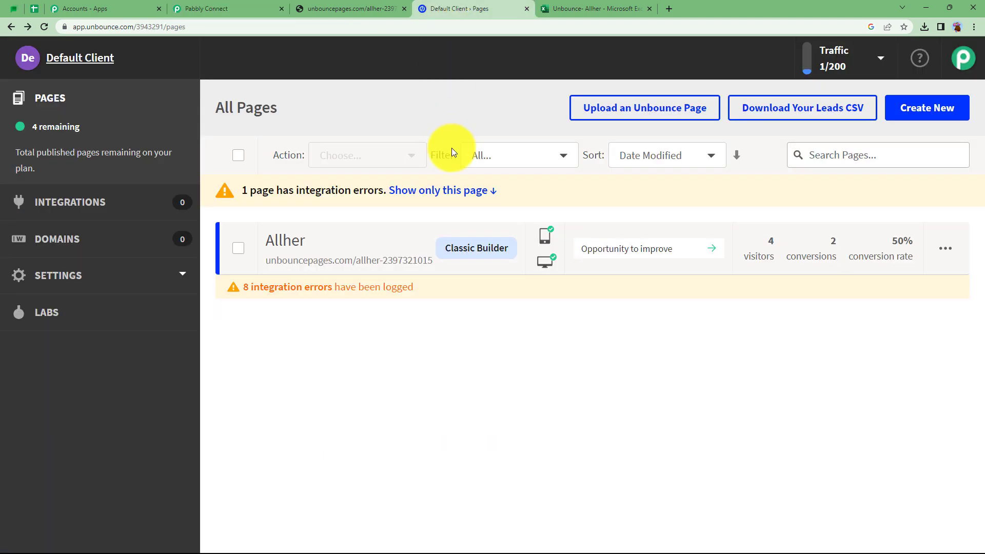
left_click(546, 12)
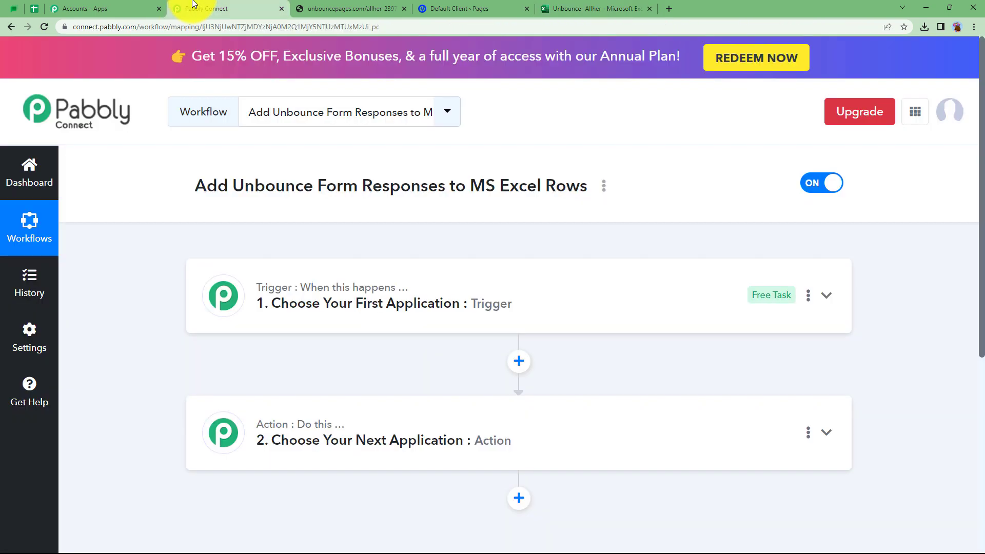
left_click(203, 9)
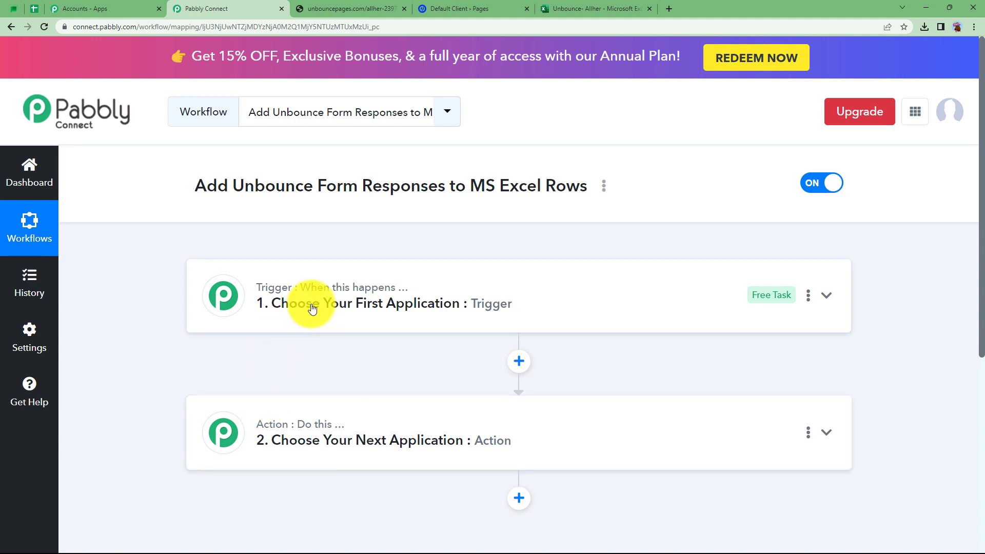
left_click(498, 6)
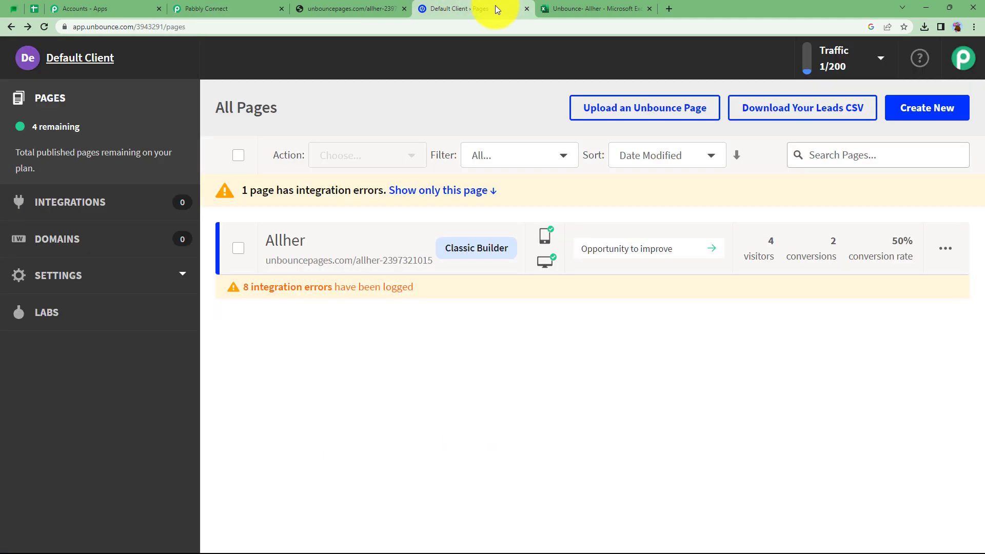
left_click(226, 8)
left_click(346, 8)
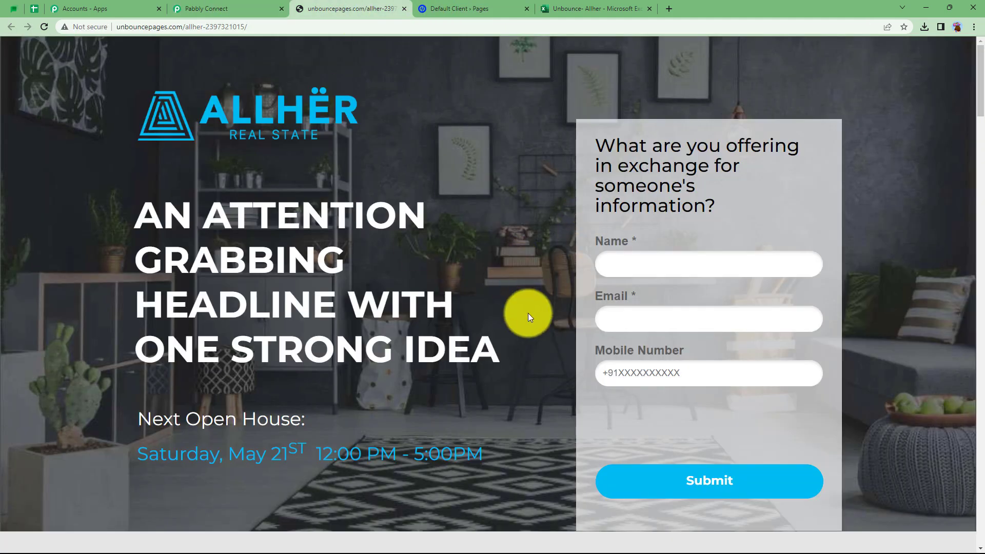
left_click(615, 8)
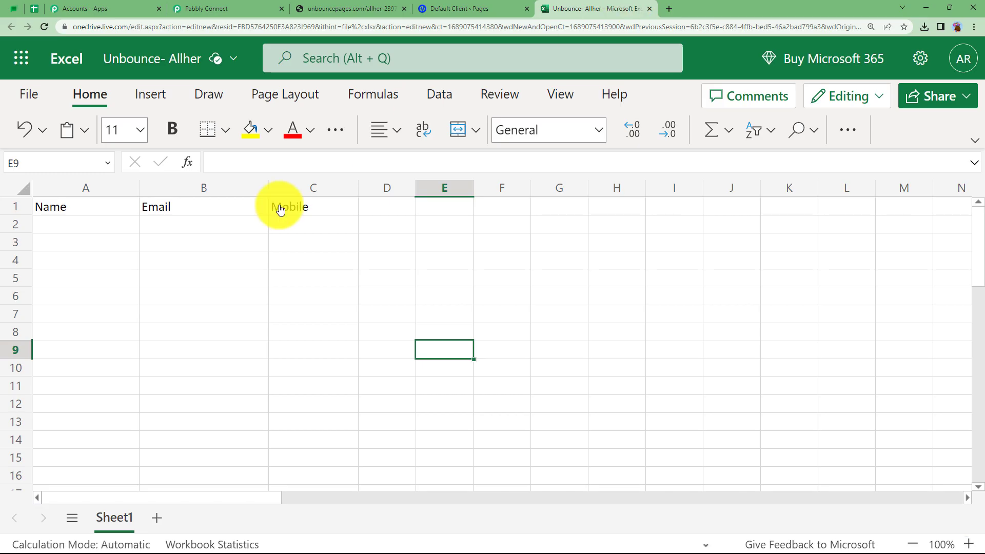
left_click(226, 5)
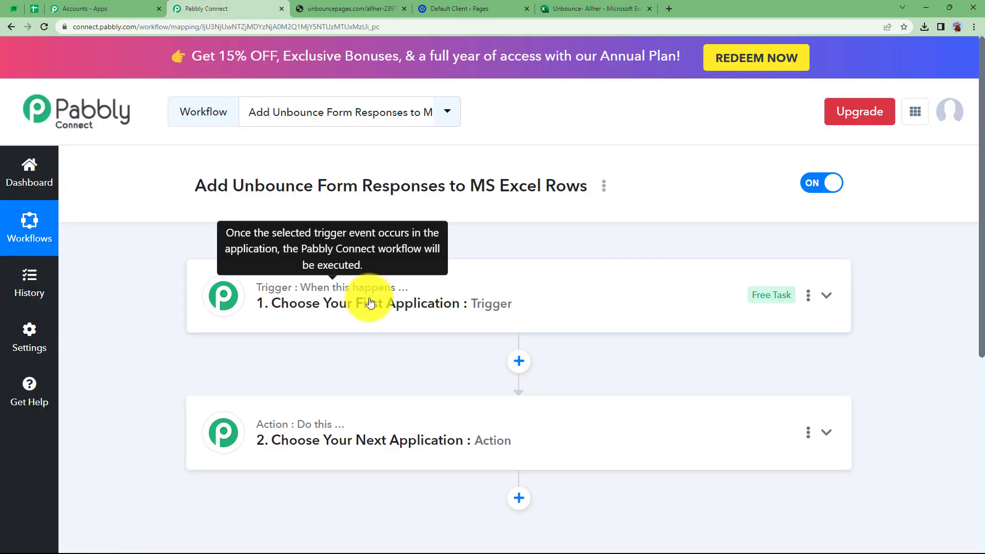
left_click(310, 308)
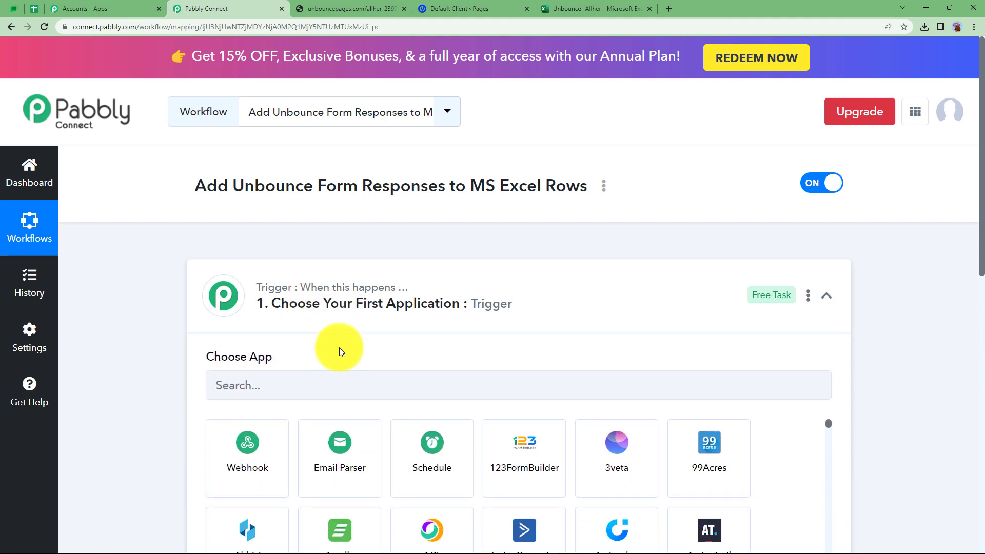
left_click(402, 308)
left_click(313, 442)
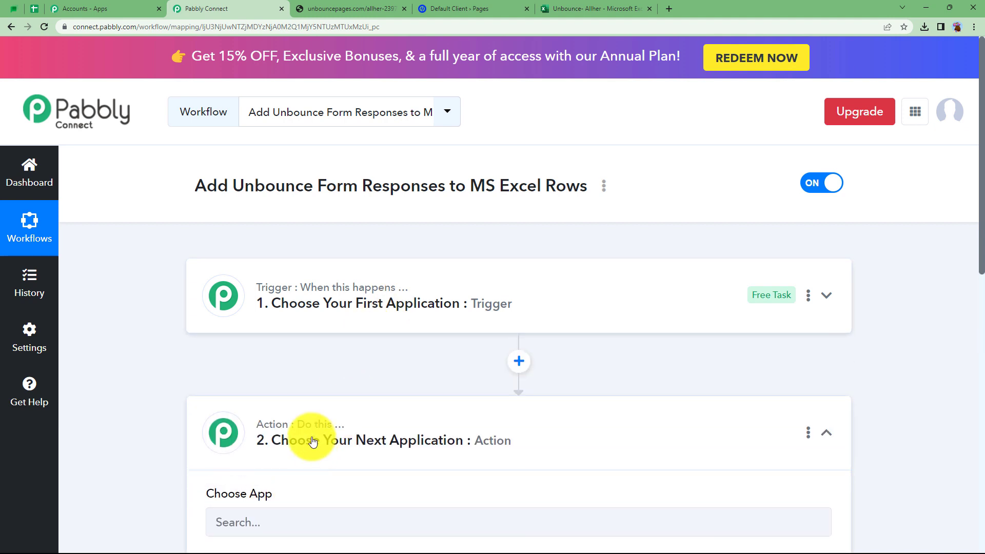
left_click(312, 441)
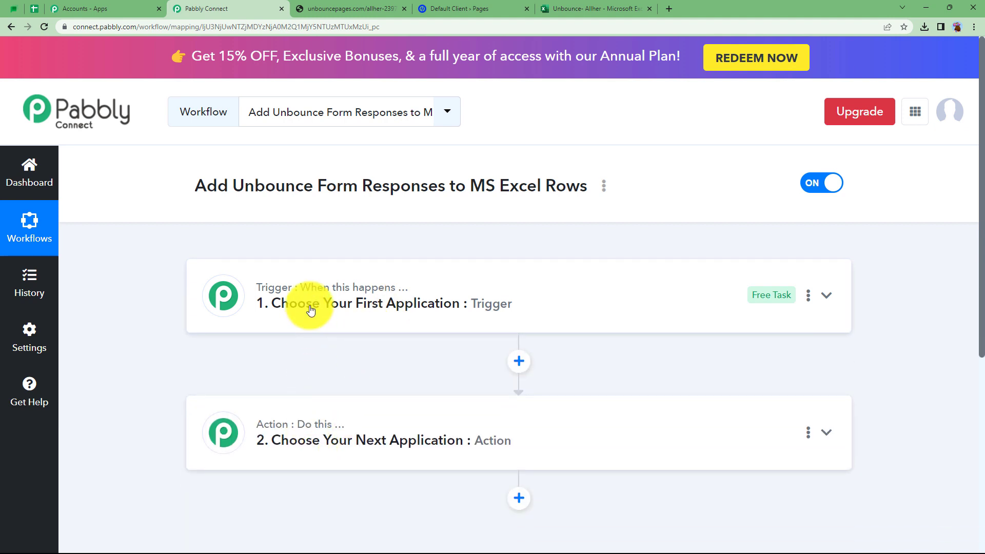
- Choose Unbounce as the workflow's trigger application and check the landing page form that supplies the responses
left_click(307, 307)
left_click(317, 377)
type("unb")
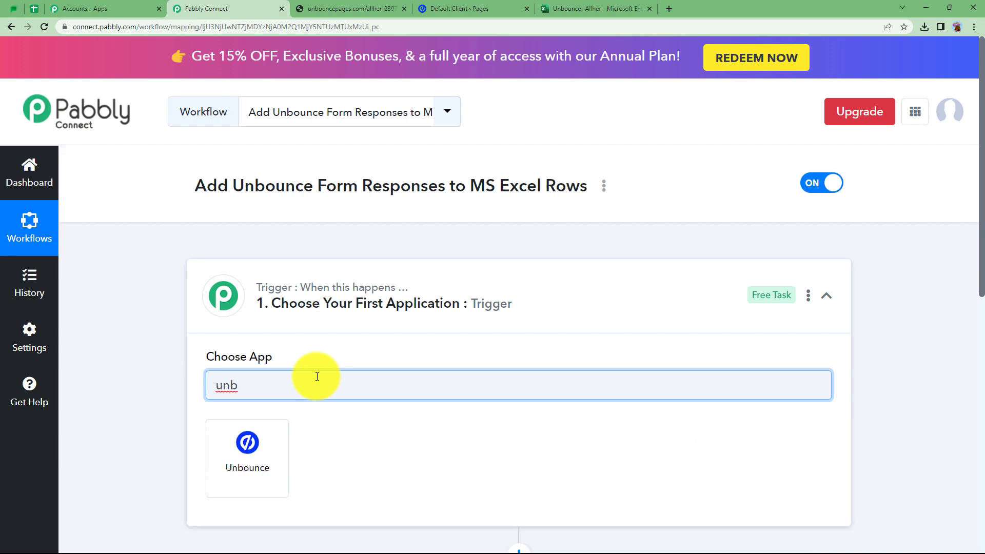
left_click(282, 455)
left_click(329, 8)
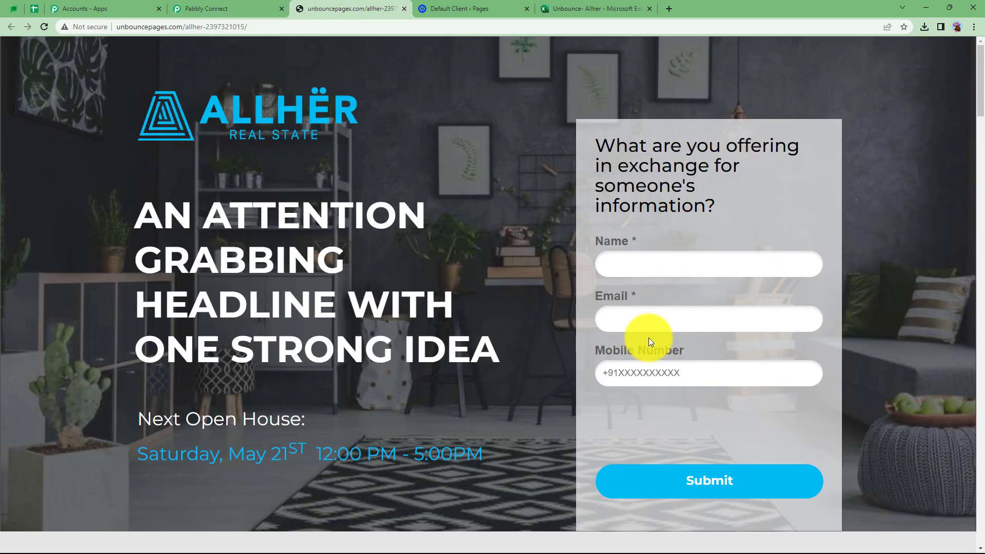
left_click(246, 8)
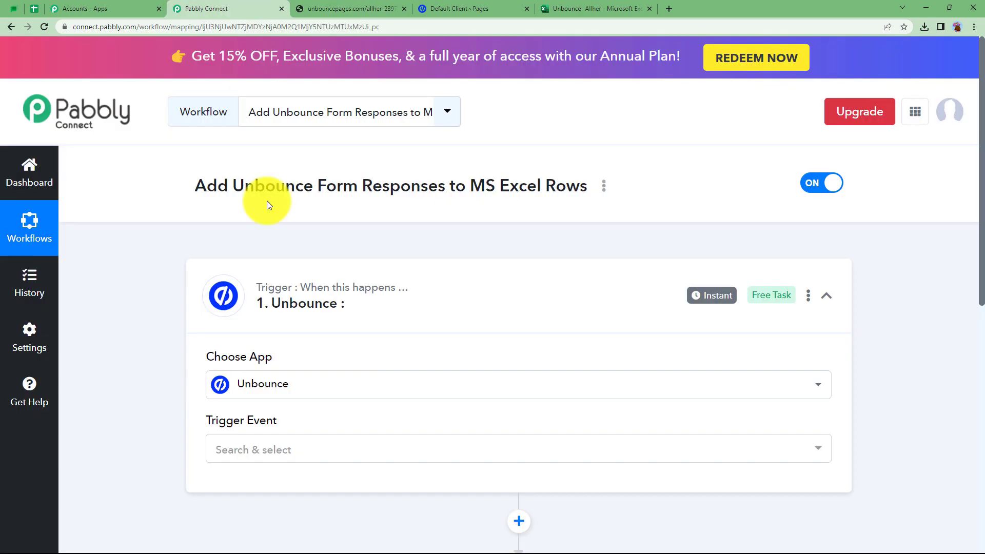
- Choose Microsoft Excel as the action application and check the destination workbook
left_click(389, 306)
left_click(352, 407)
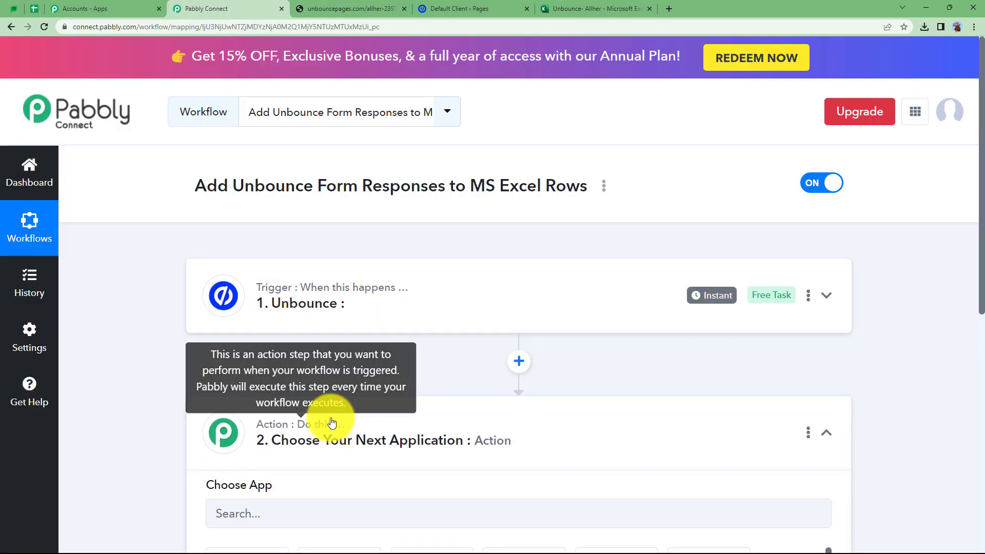
left_click(352, 366)
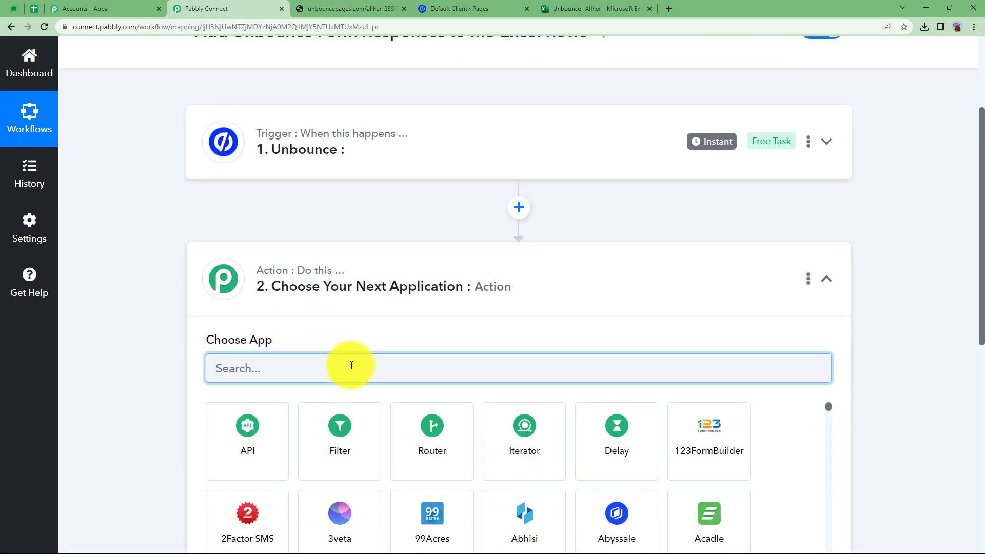
type("exc")
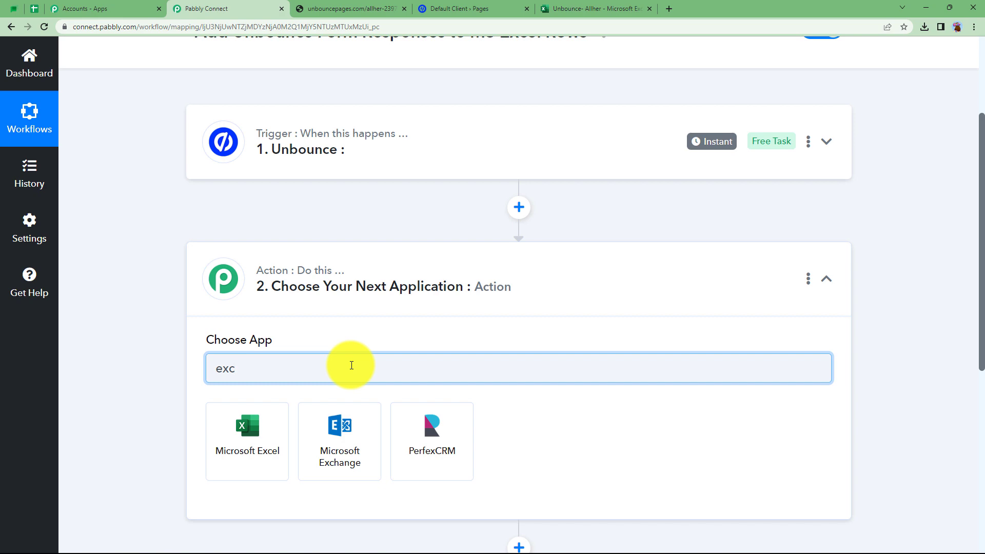
left_click(237, 438)
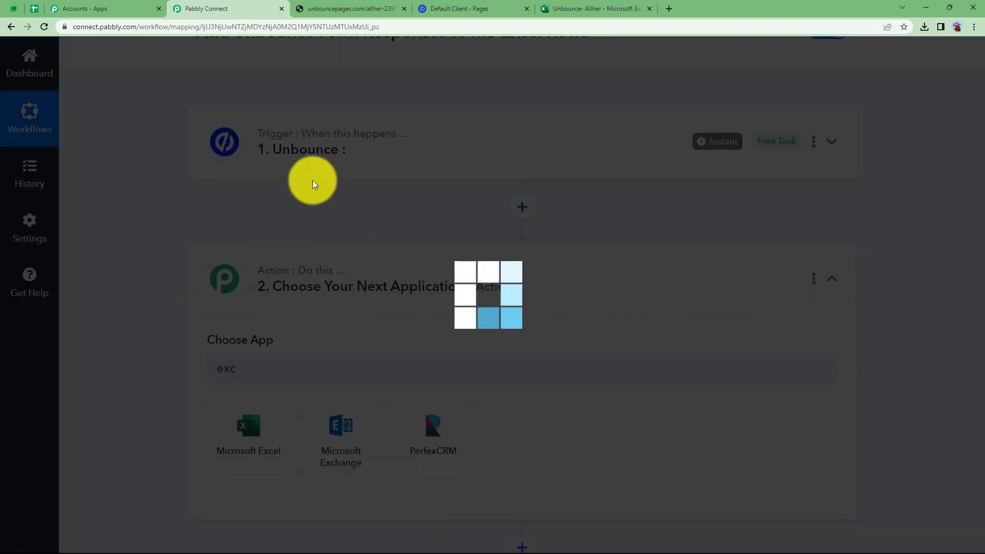
left_click(595, 8)
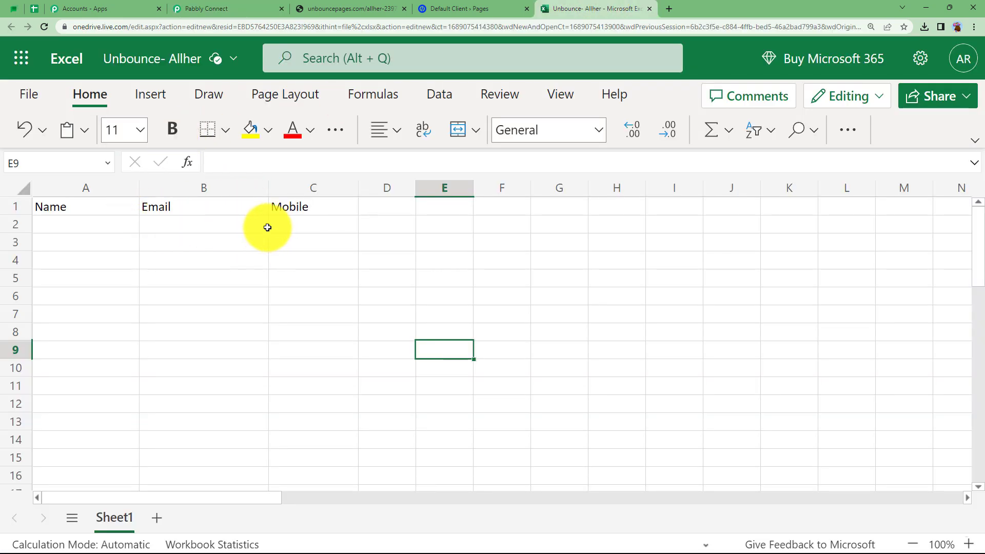
left_click(202, 8)
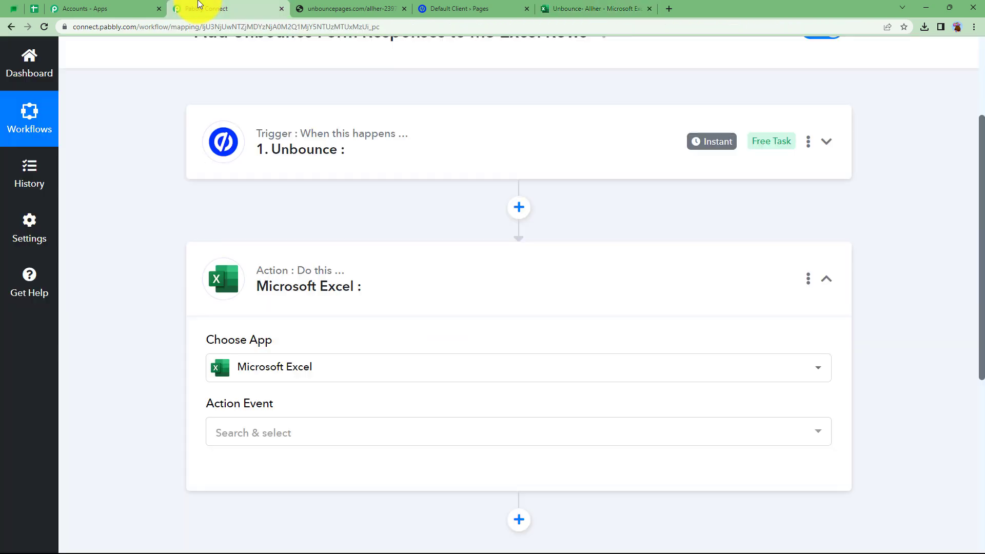
- Set the trigger event of the Unbounce step to New Form Submission
left_click(319, 172)
left_click(280, 293)
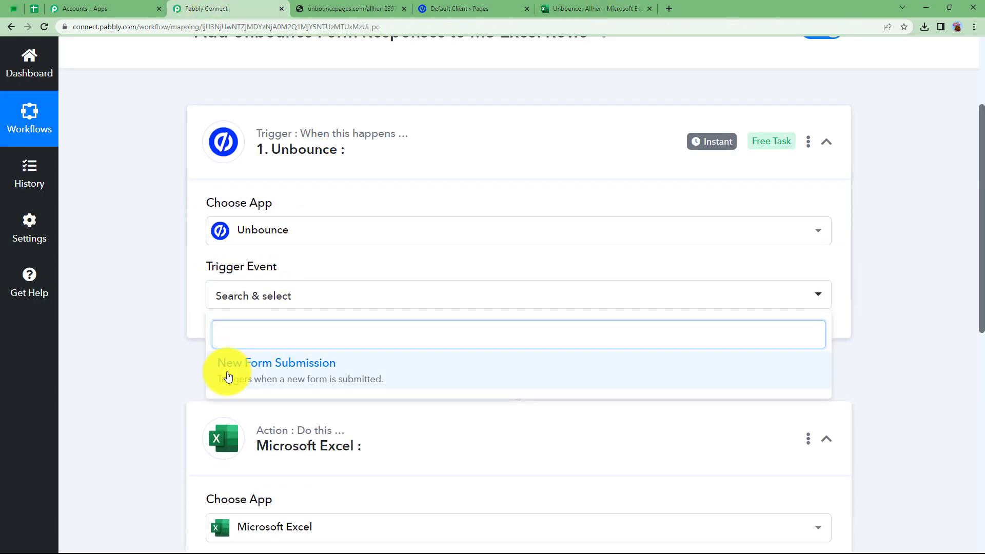
left_click(226, 373)
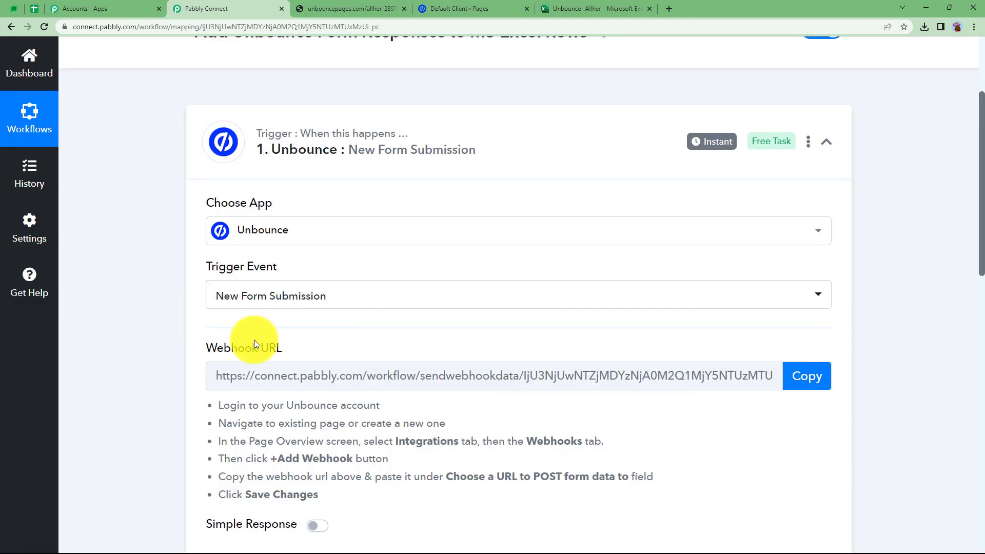
- Copy the webhook URL of the Unbounce trigger step and switch to the Unbounce pages list
scroll(254, 339, "down", 3)
mouse_move(238, 200)
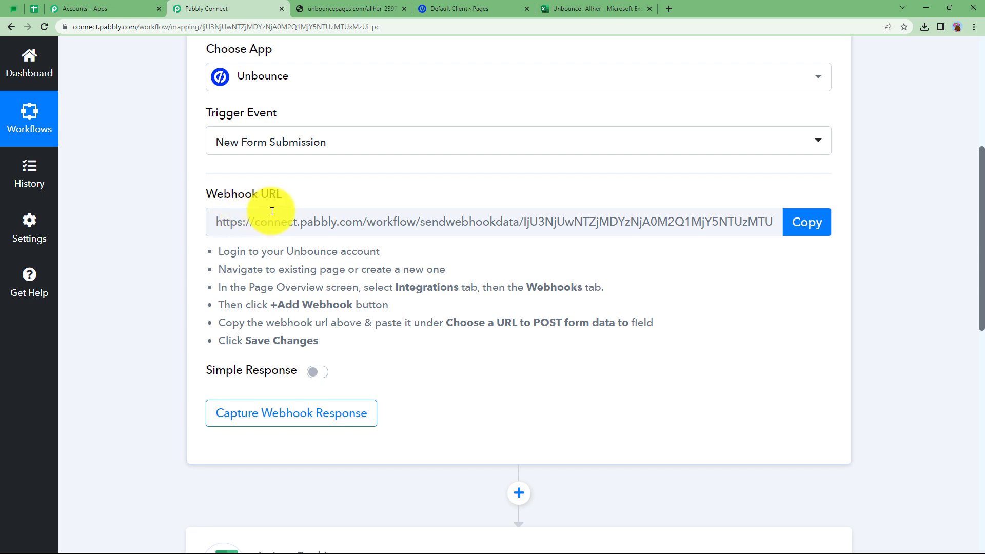
left_click(807, 223)
left_click(448, 6)
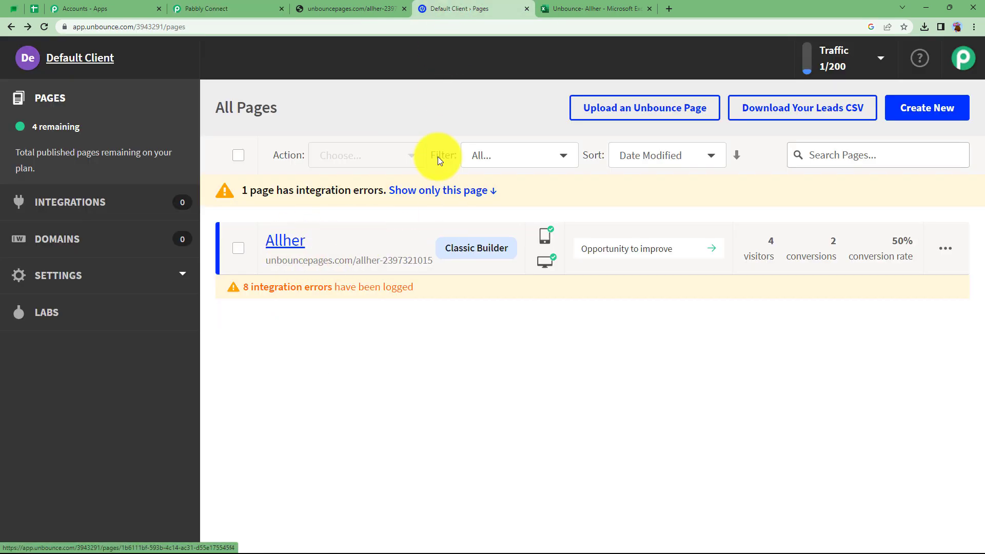
left_click(636, 9)
left_click(460, 8)
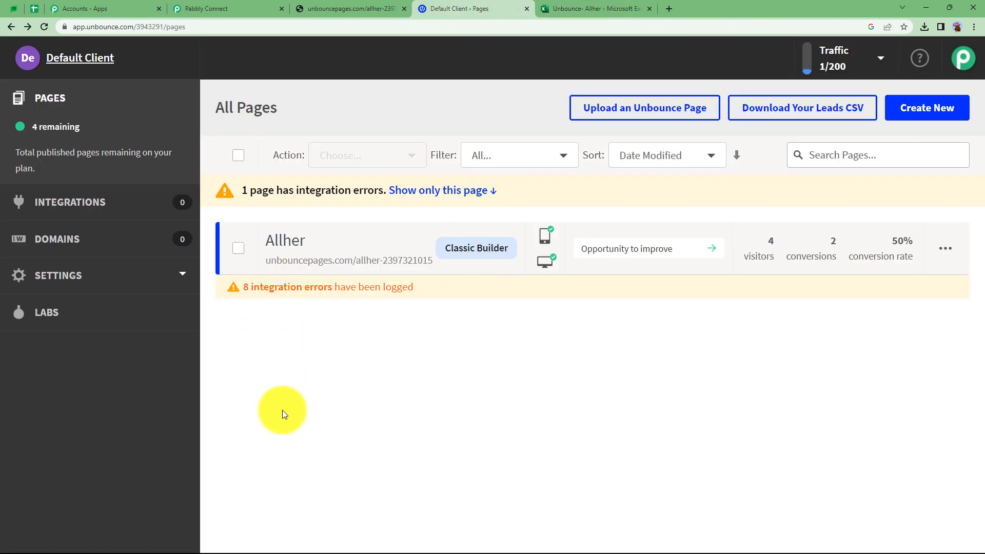
- Check the webhook setup instructions in Pabbly Connect and open the Allher page in Unbounce
left_click(231, 8)
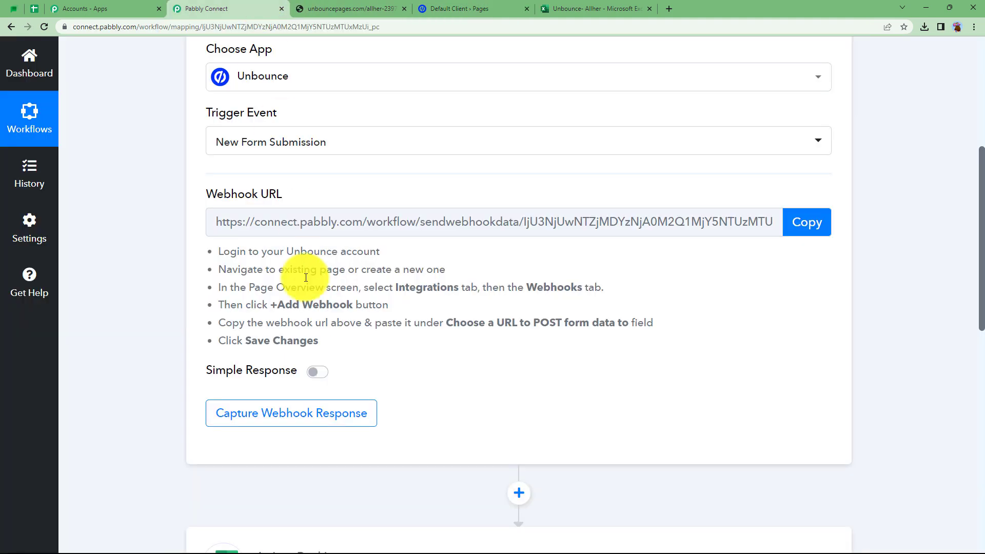
left_click(598, 8)
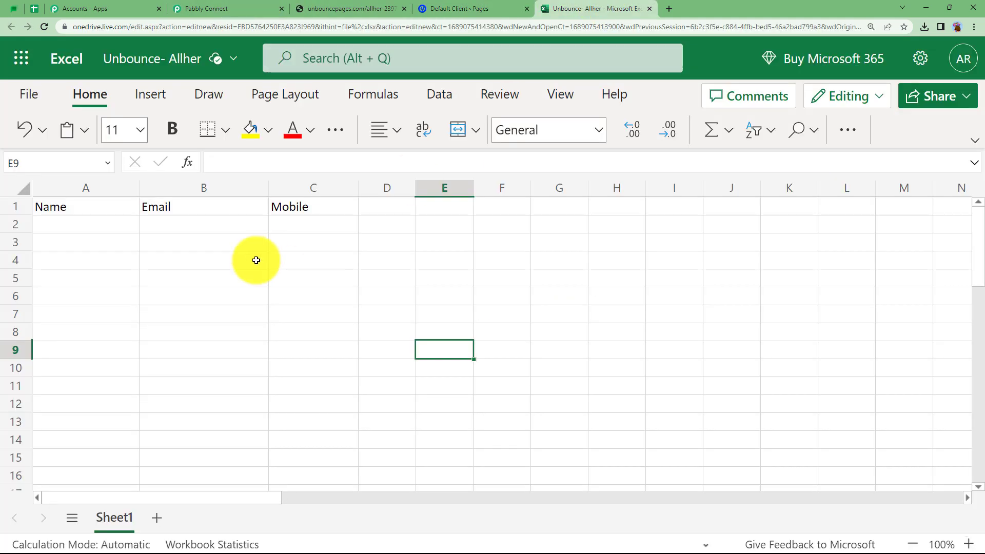
left_click(436, 8)
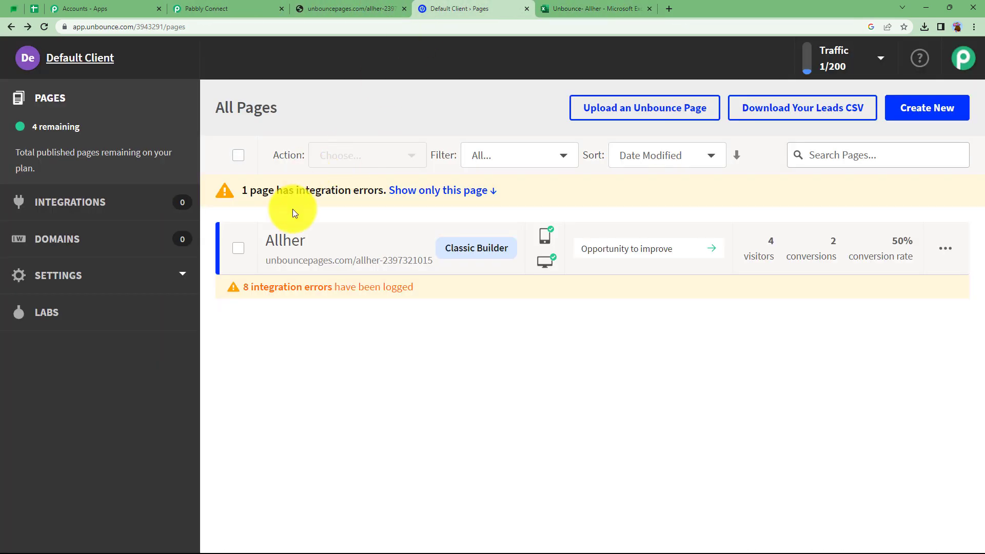
left_click(302, 240)
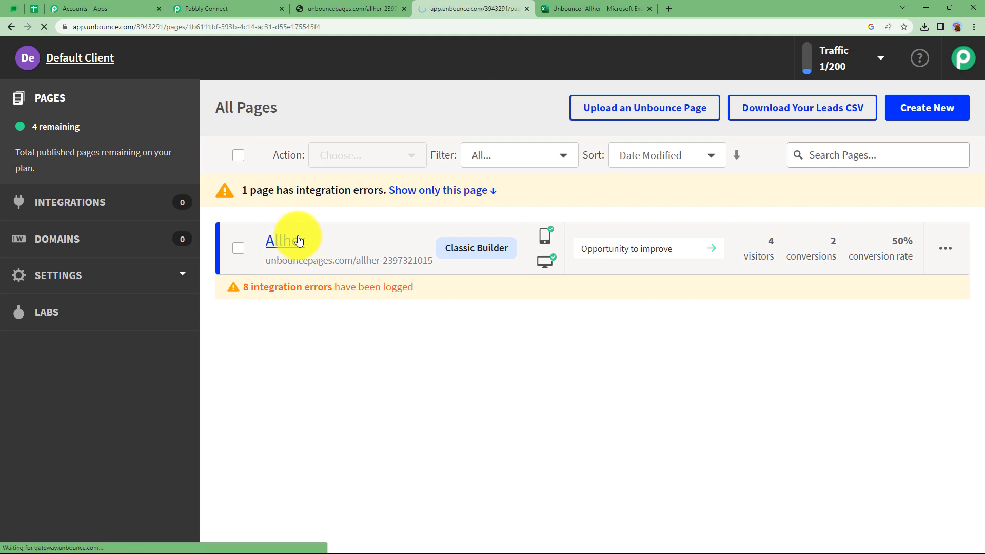
left_click(251, 7)
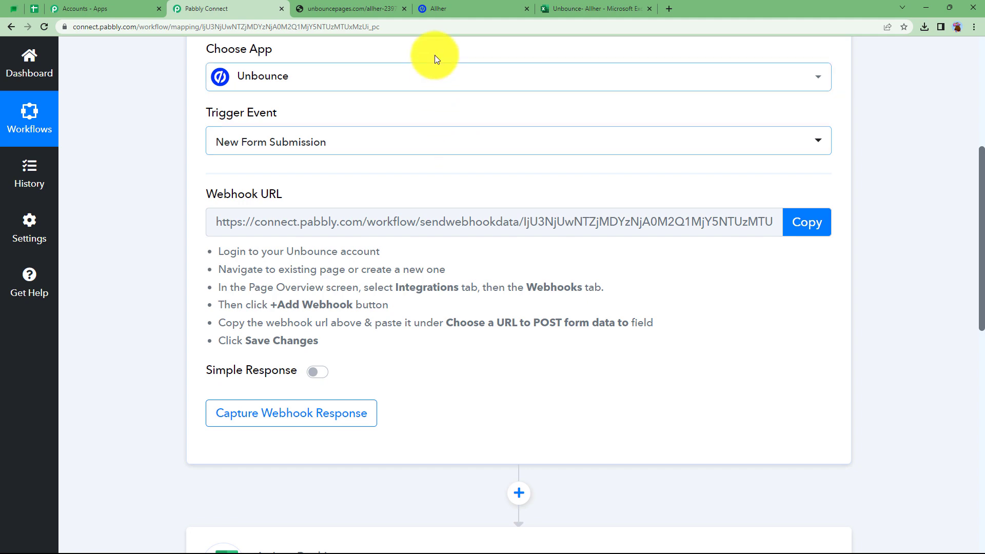
left_click(435, 10)
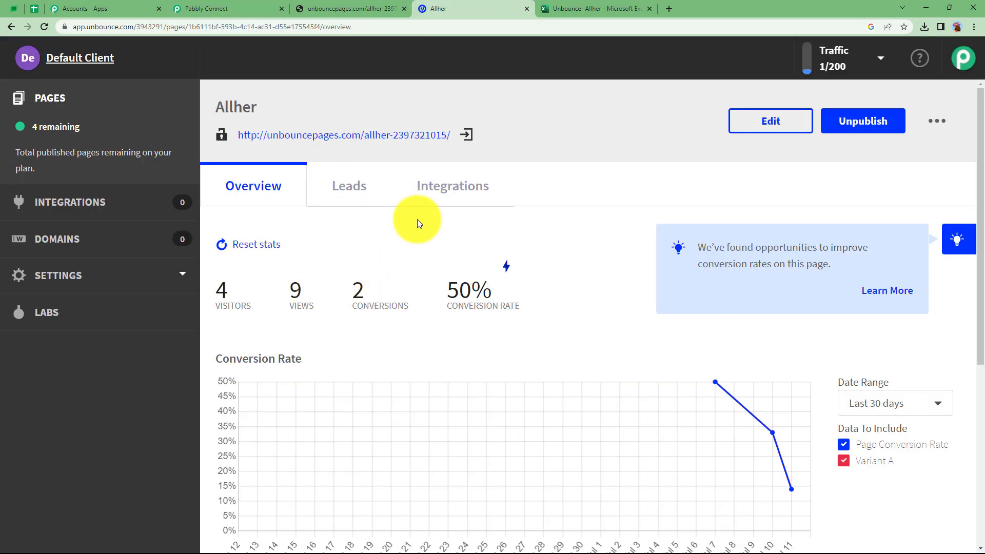
- In Pabbly Connect, with Simple Response enabled, copy the webhook URL again and start capturing the webhook response
left_click(241, 9)
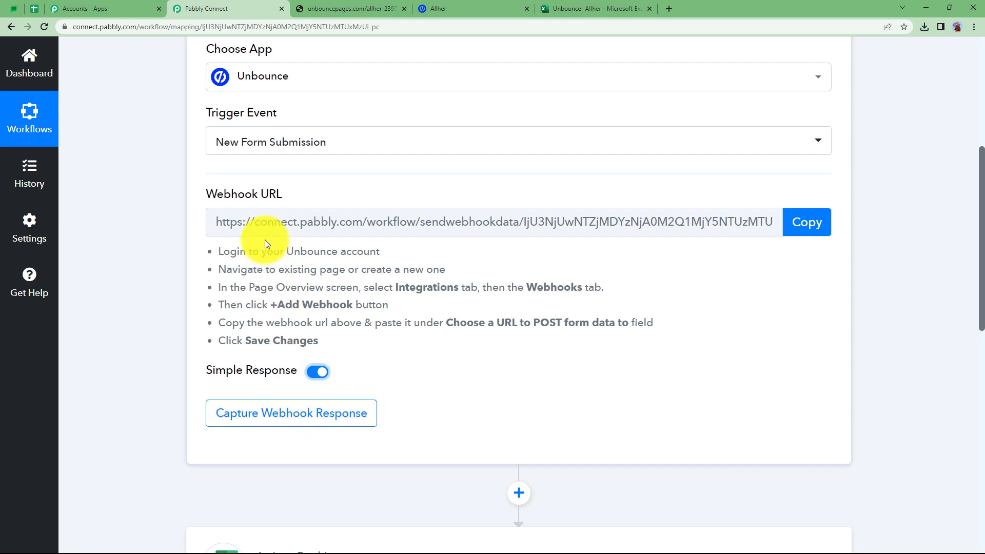
left_click(808, 221)
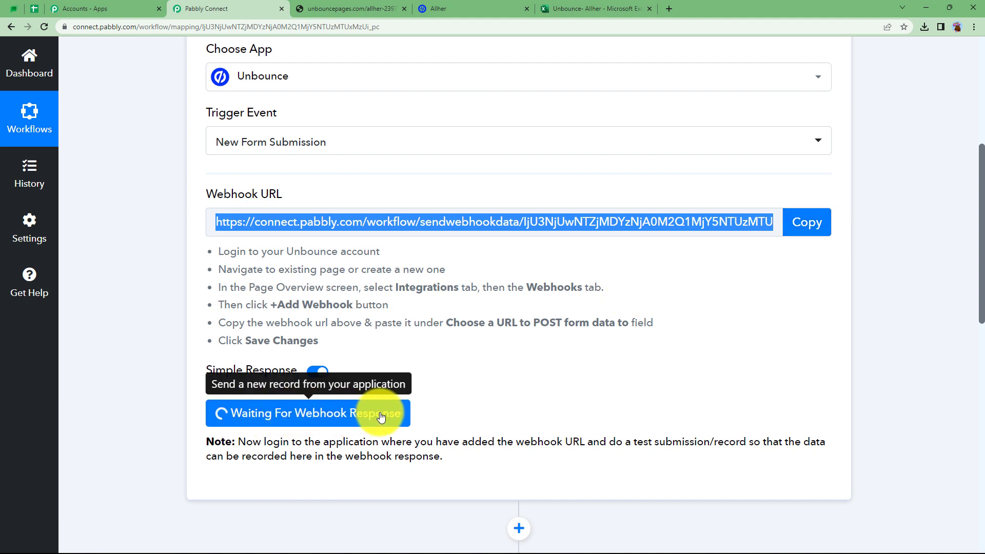
- Start a new webhook in the Unbounce integrations of the Allher page and enter the copied Pabbly webhook URL as its POST destination
left_click(425, 7)
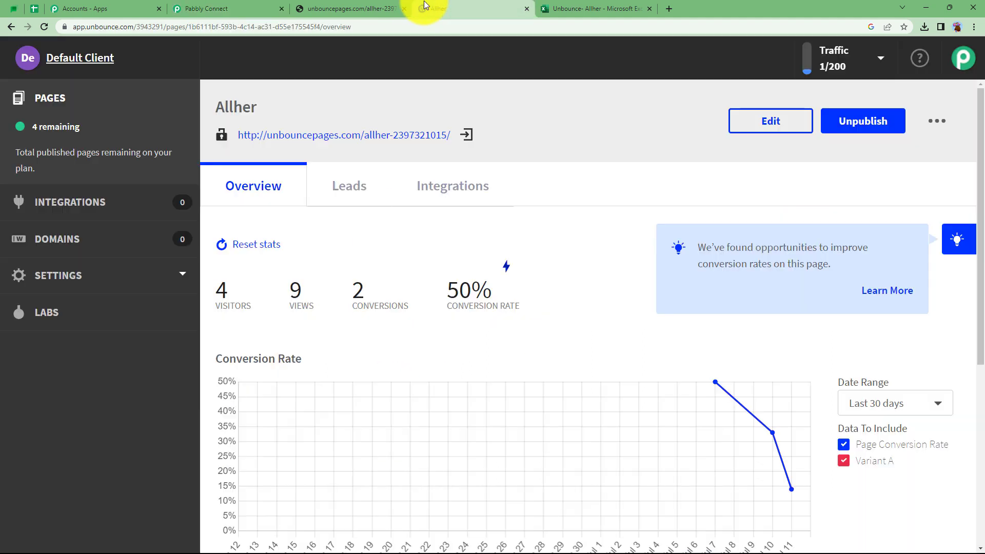
left_click(441, 199)
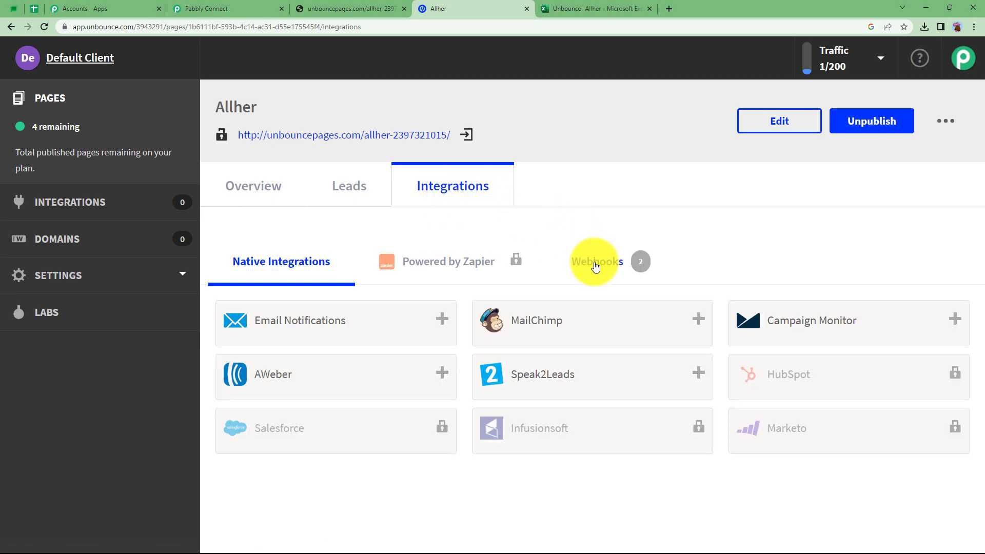
left_click(596, 266)
left_click(889, 332)
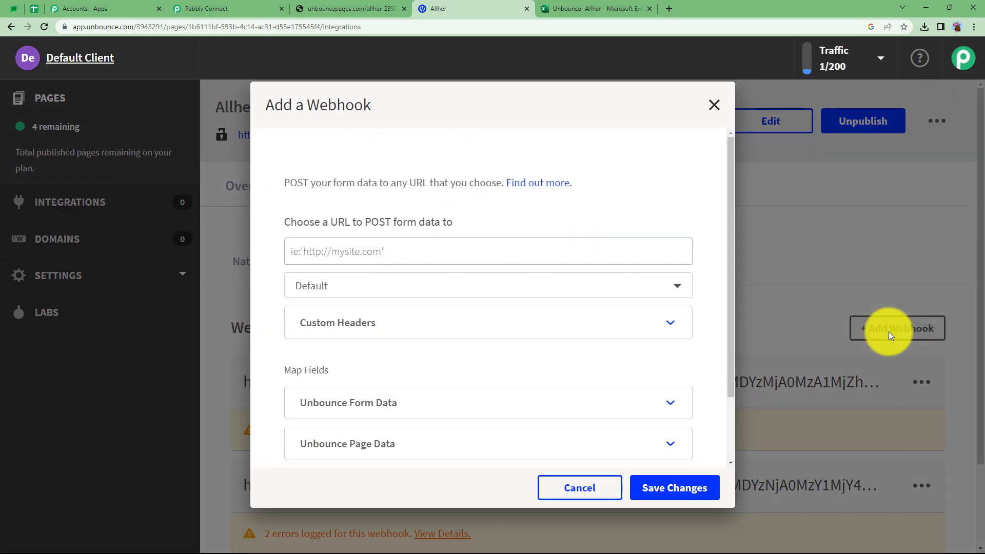
left_click(339, 251)
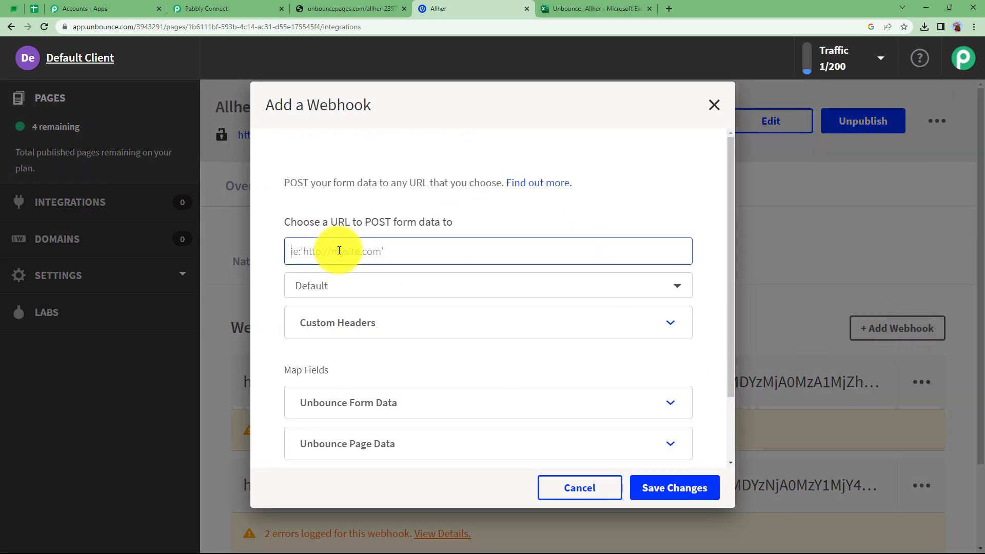
key("ctrl+v")
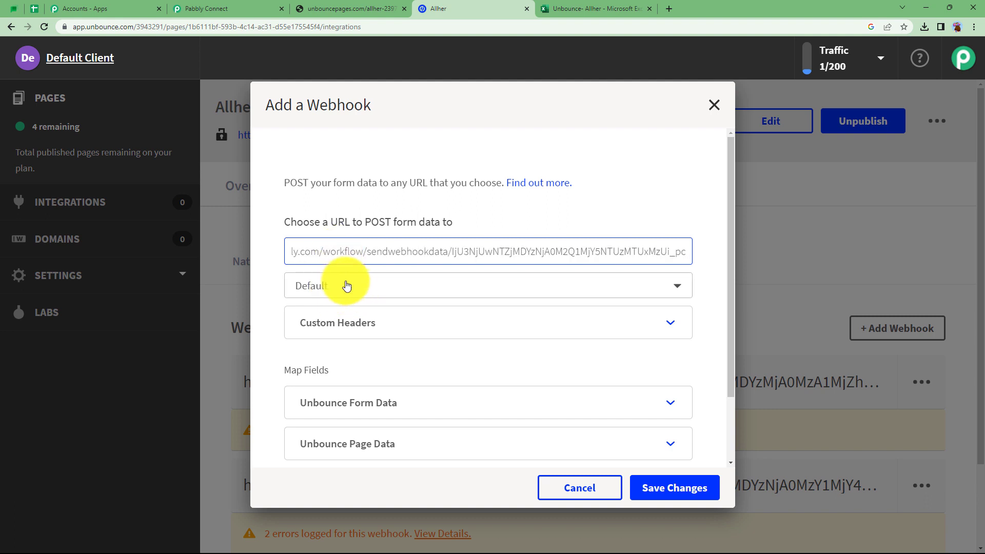
- Check the custom headers section without adding any and save the new webhook
left_click(370, 326)
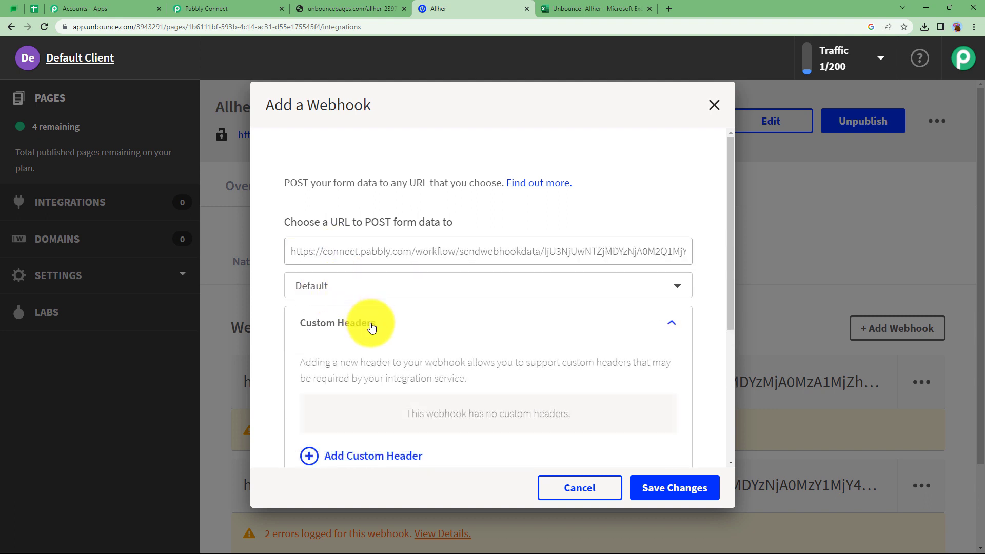
left_click(372, 326)
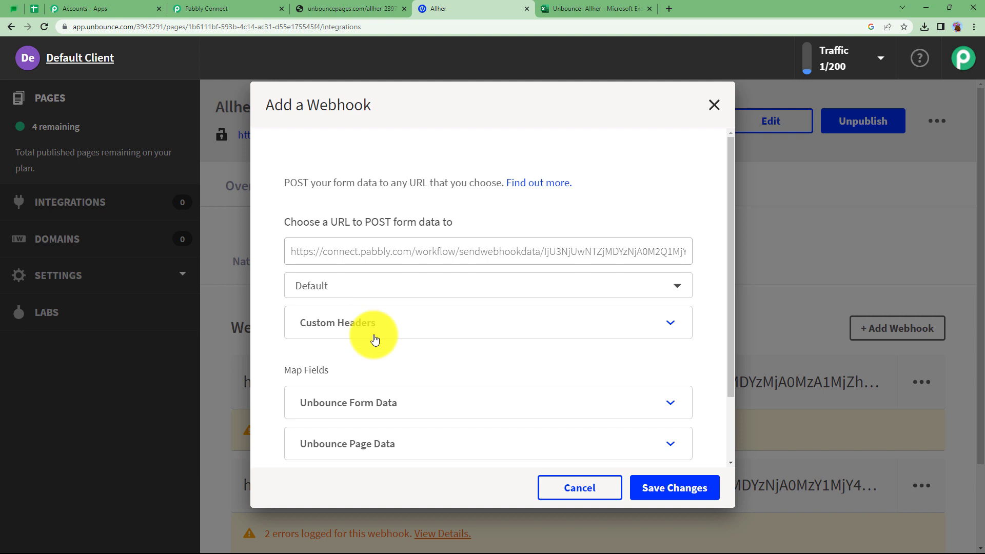
scroll(579, 456, "down", 2)
left_click(666, 490)
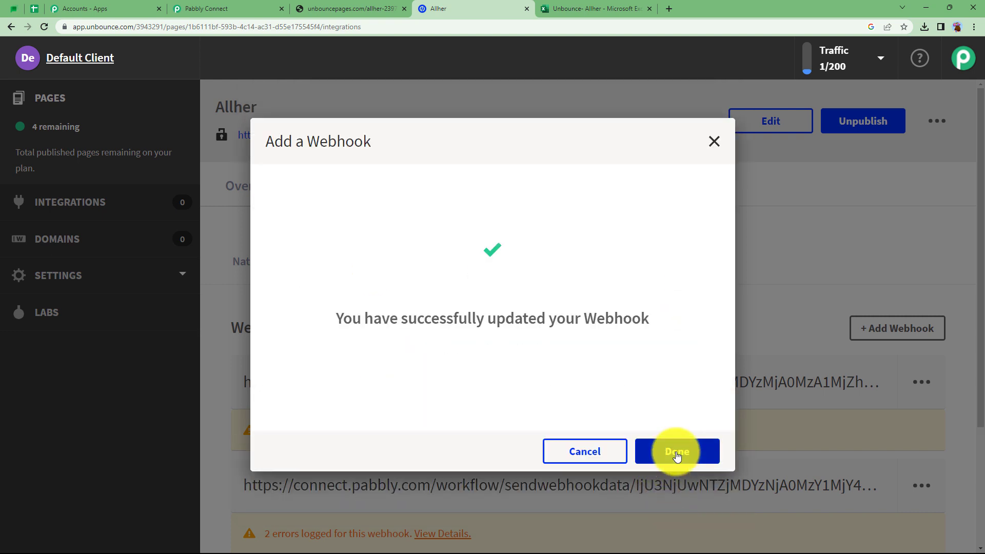
left_click(677, 453)
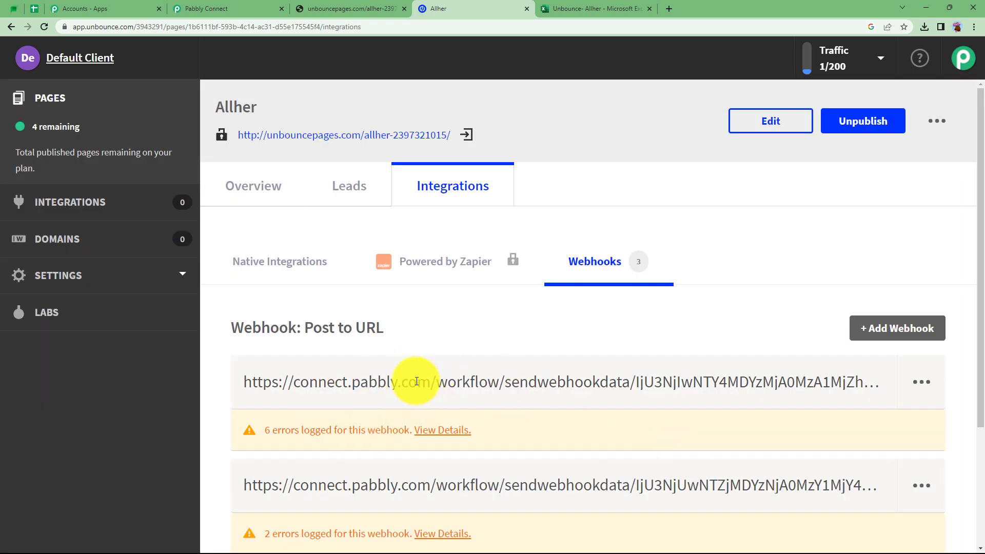
- Submit a test response on the Allher landing page form with a sample name, e-mail and mobile number
left_click(264, 9)
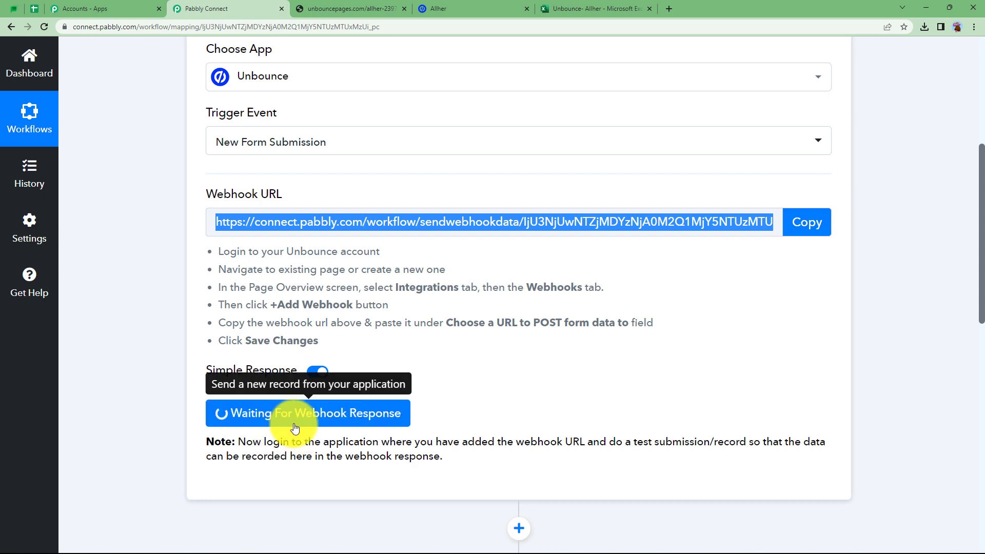
left_click(349, 8)
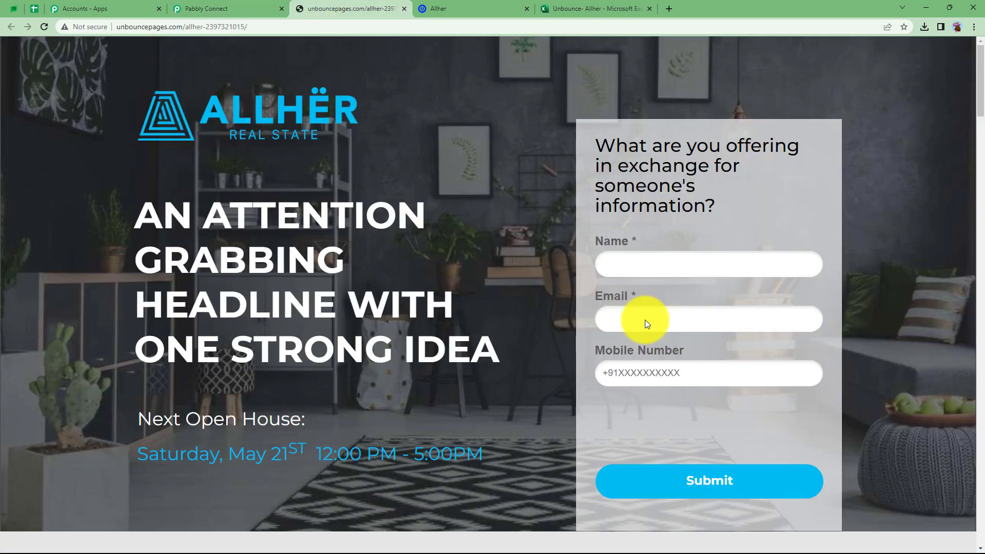
left_click(684, 263)
left_click(686, 297)
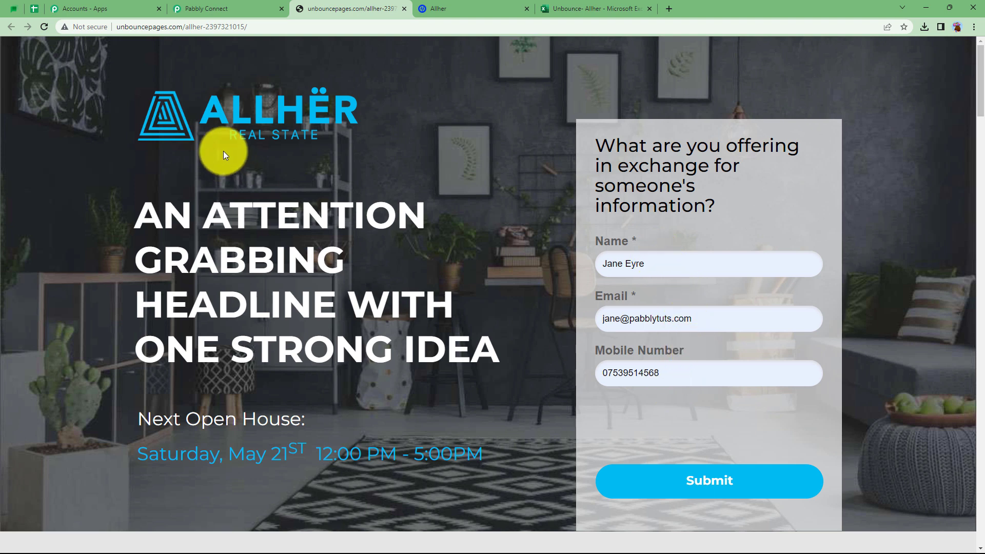
left_click(687, 485)
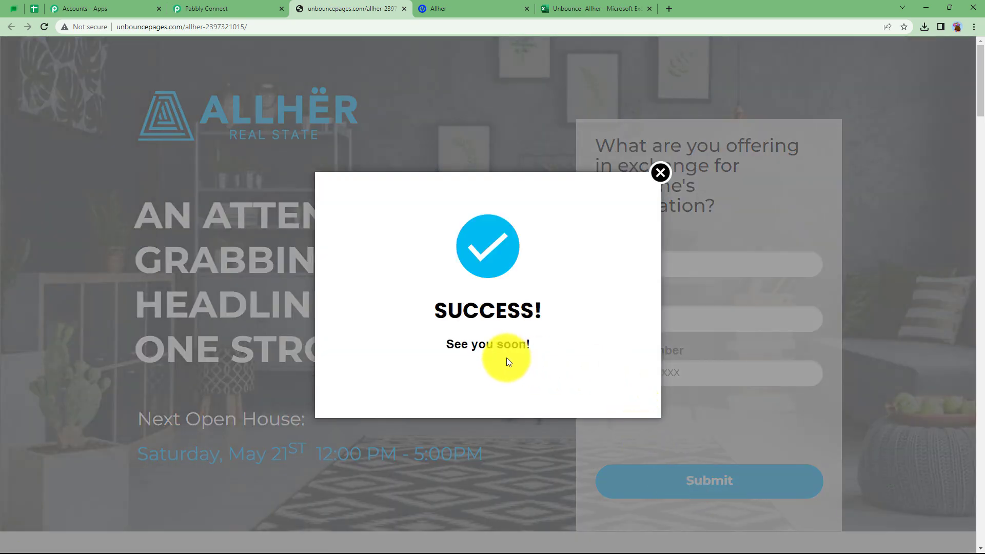
- Examine the webhook response received in Pabbly Connect for the page name, name, mobile number, e-mail and submission date
left_click(193, 7)
scroll(157, 405, "down", 3)
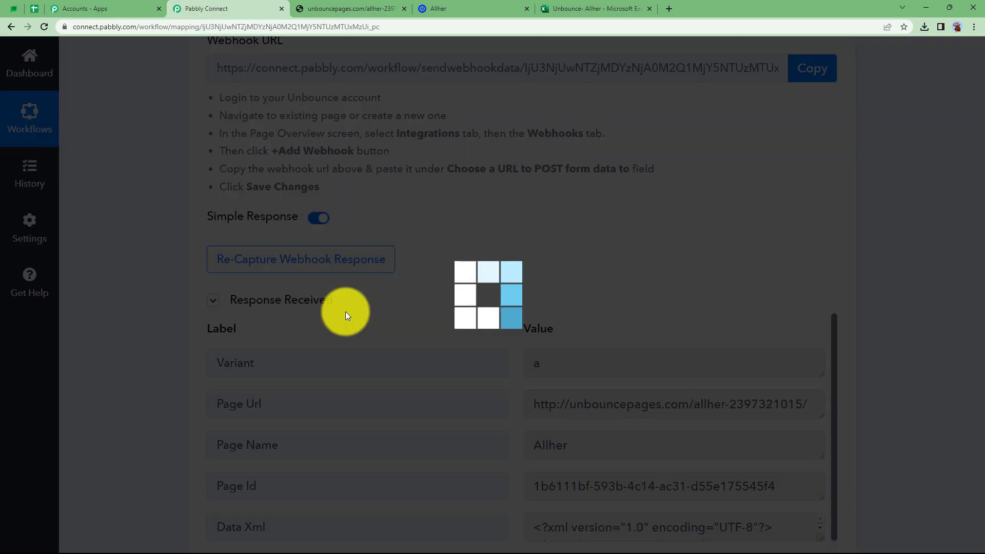
scroll(180, 399, "down", 3)
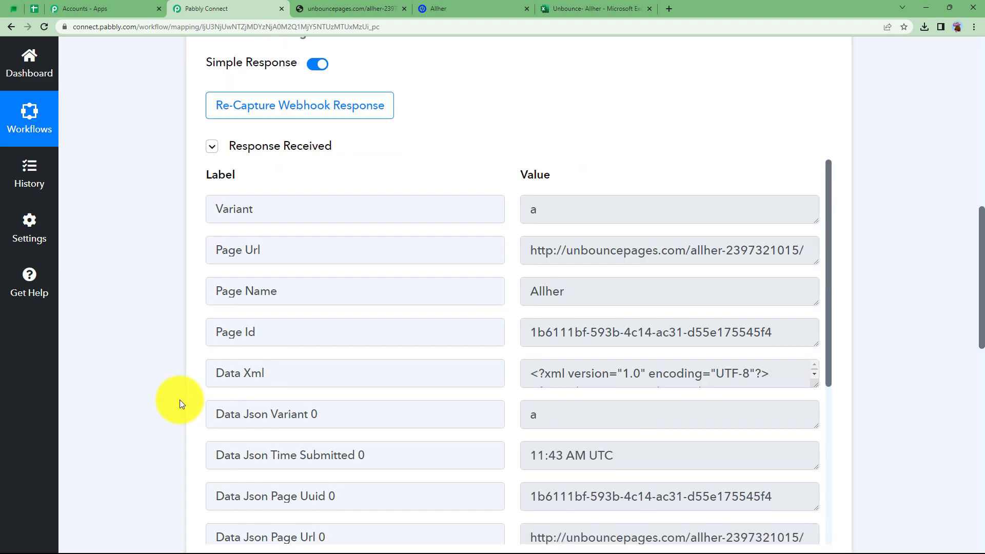
left_click_drag(611, 293, 511, 293)
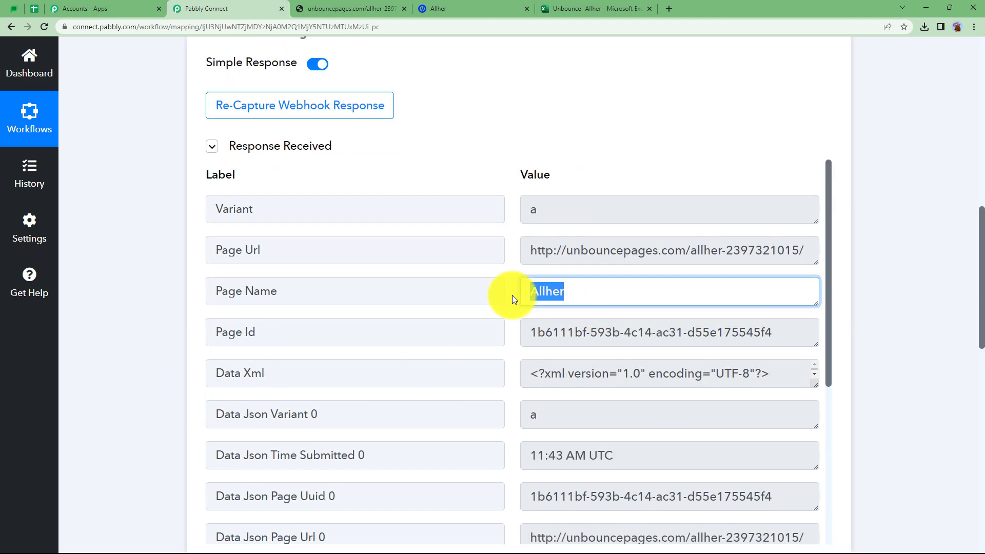
scroll(560, 341, "down", 5)
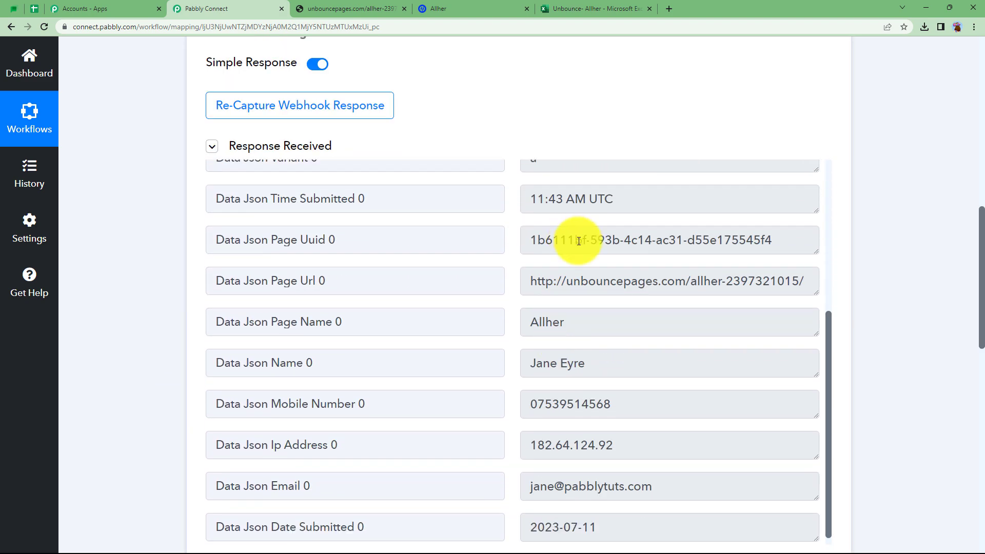
left_click_drag(613, 375, 510, 375)
left_click_drag(633, 405, 485, 422)
scroll(485, 421, "down", 1)
left_click_drag(661, 481, 512, 490)
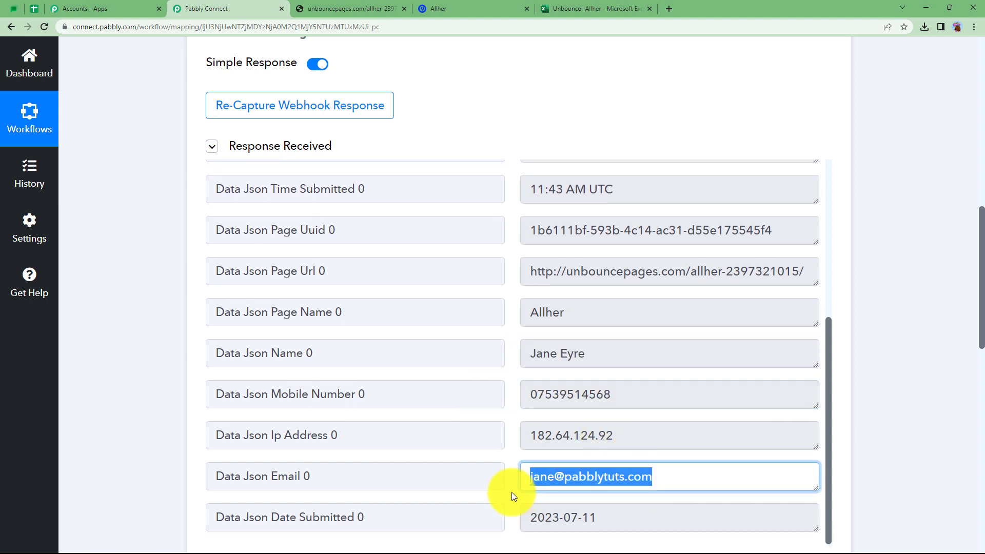
left_click_drag(598, 518, 518, 524)
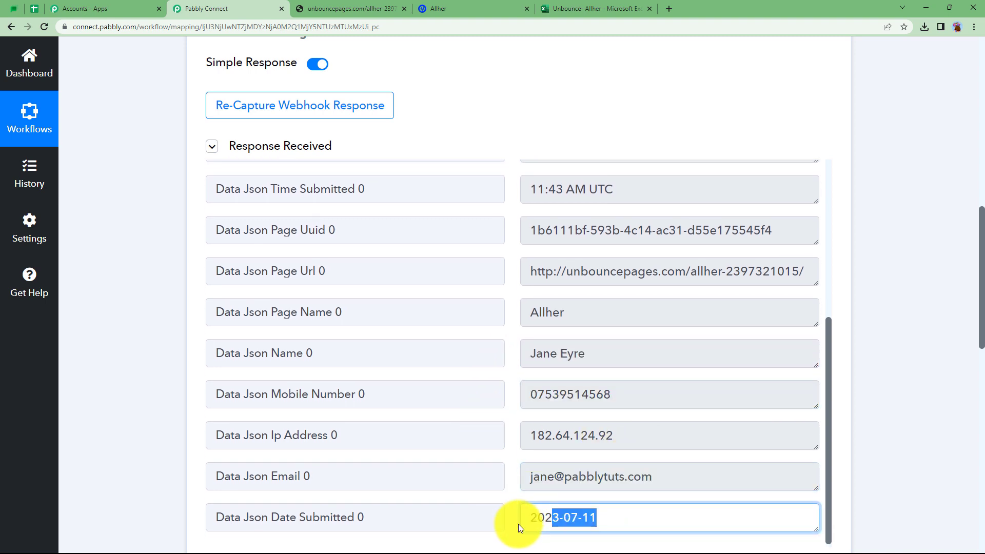
left_click(516, 527)
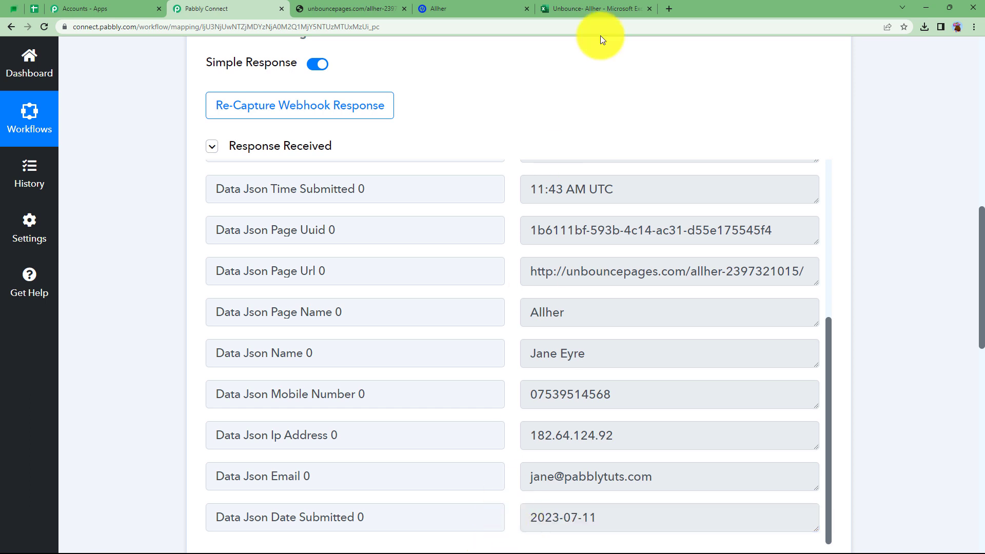
- Add a Date header in cell D1 of the Unbounce- Allher Excel workbook and widen column D
left_click(598, 9)
left_click(381, 212)
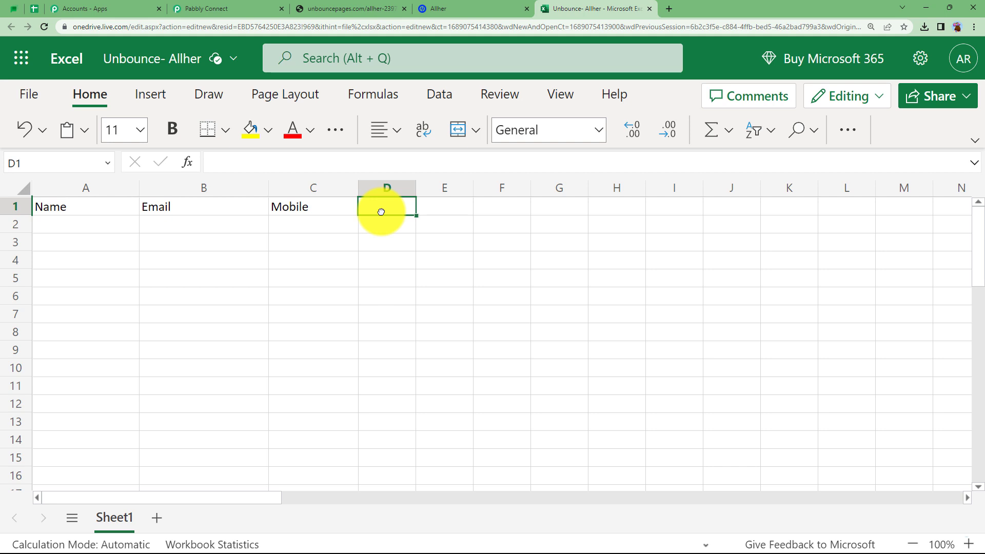
key("Tab")
left_click(381, 212)
type("Date")
left_click(447, 222)
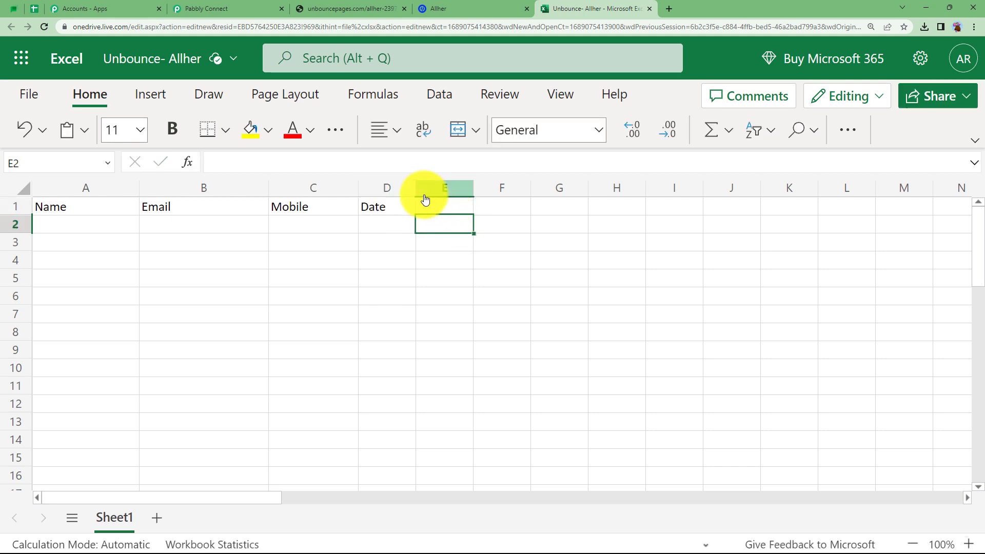
left_click_drag(417, 183, 442, 184)
left_click(585, 243)
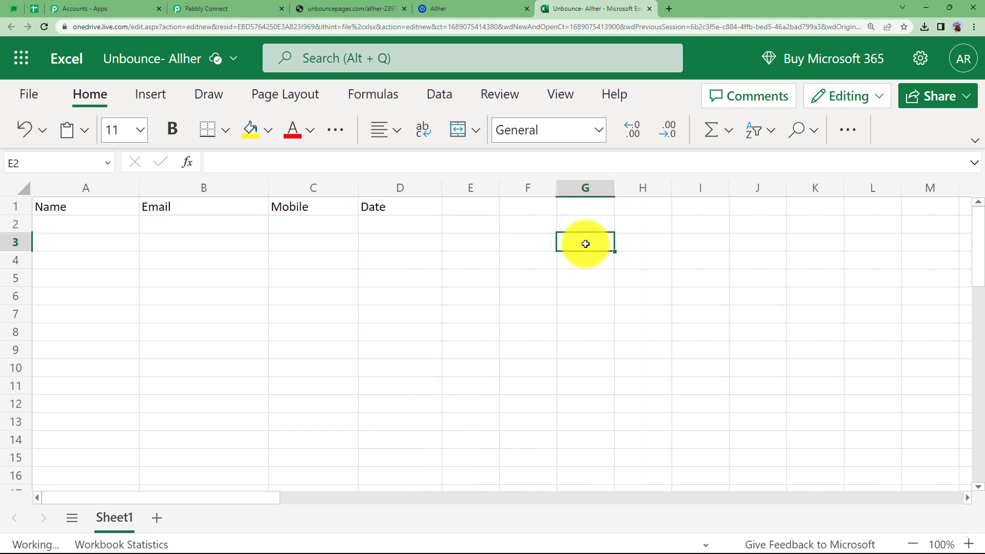
left_click(193, 6)
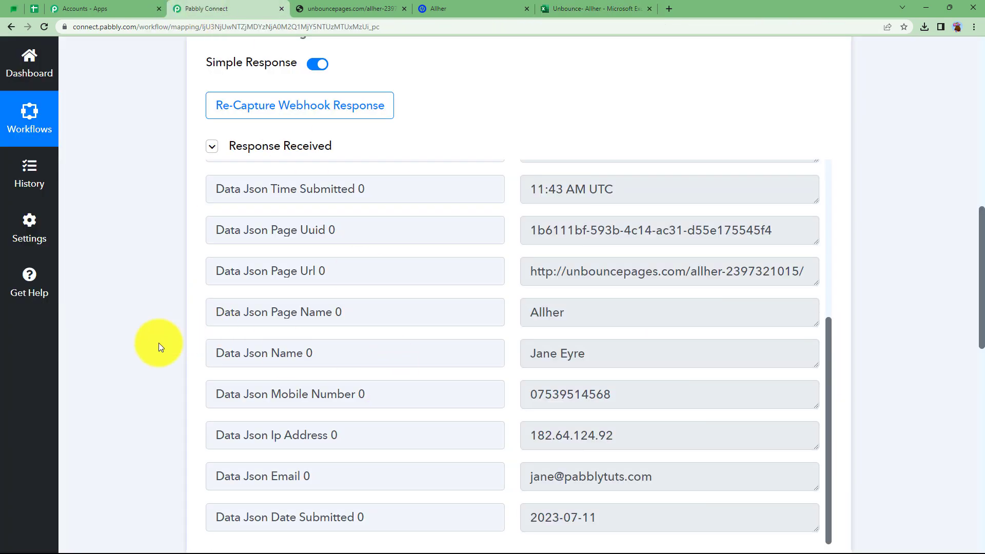
- Compare the received form response fields in the Unbounce trigger with the column headers in the Unbounce- Allher Excel workbook
scroll(186, 328, "down", 5)
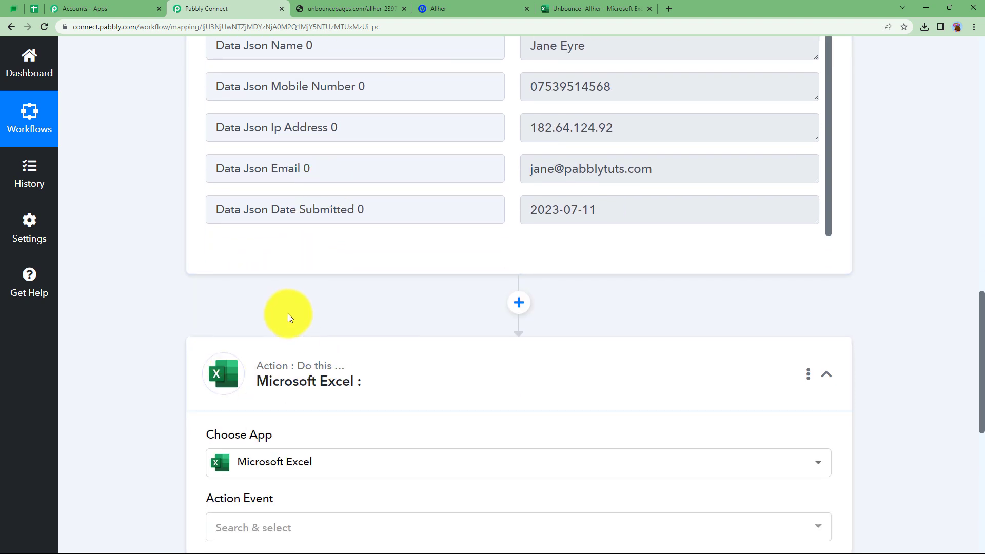
scroll(270, 382, "down", 3)
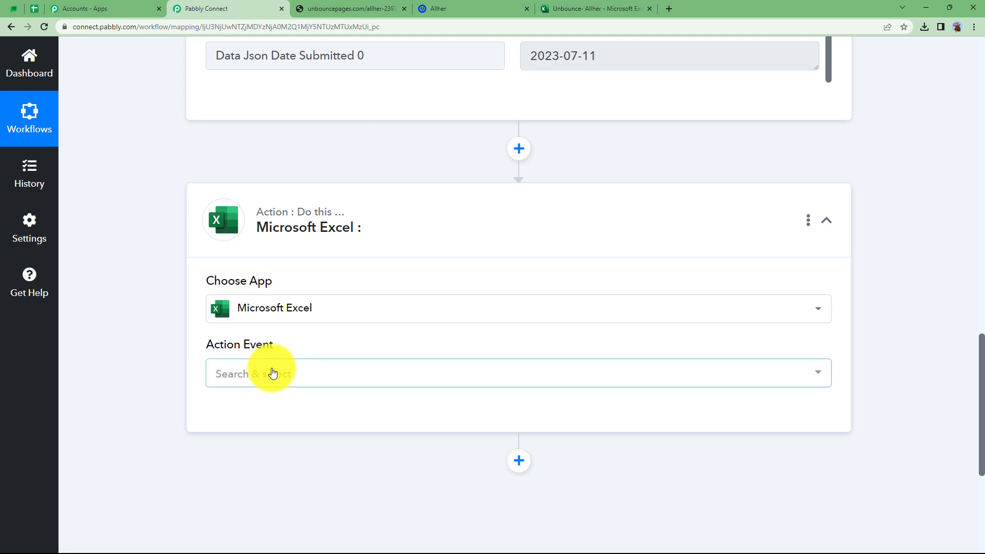
scroll(272, 372, "up", 5)
scroll(273, 374, "up", 1)
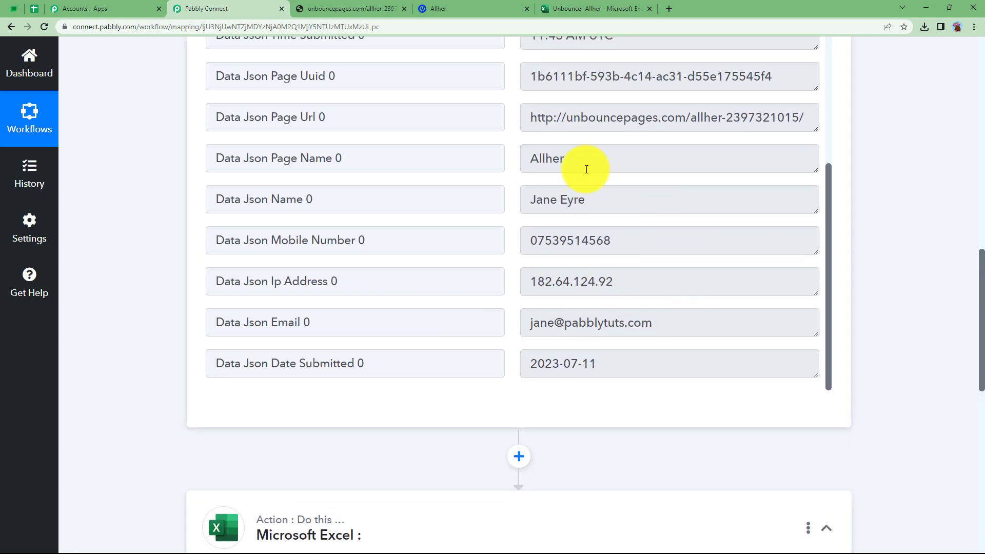
scroll(214, 325, "down", 5)
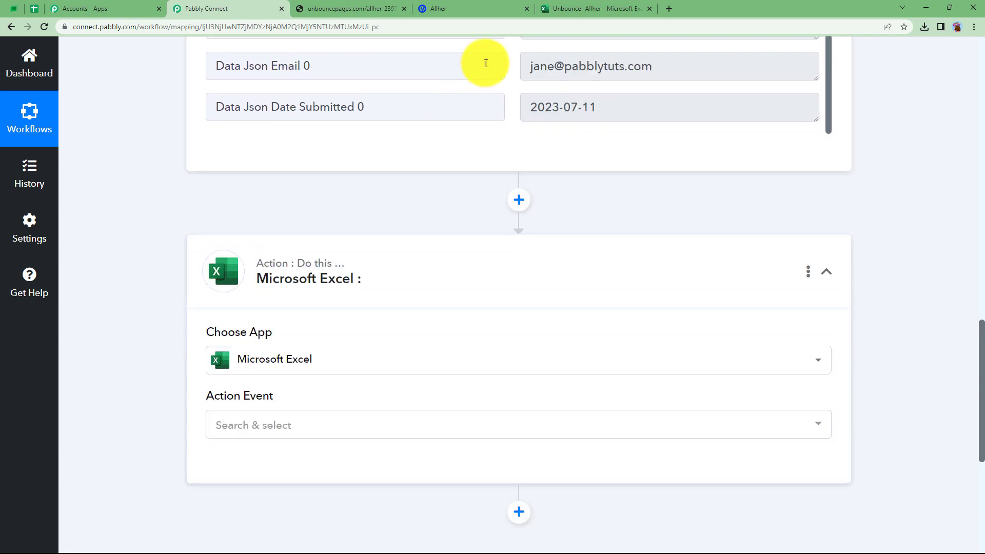
left_click(581, 9)
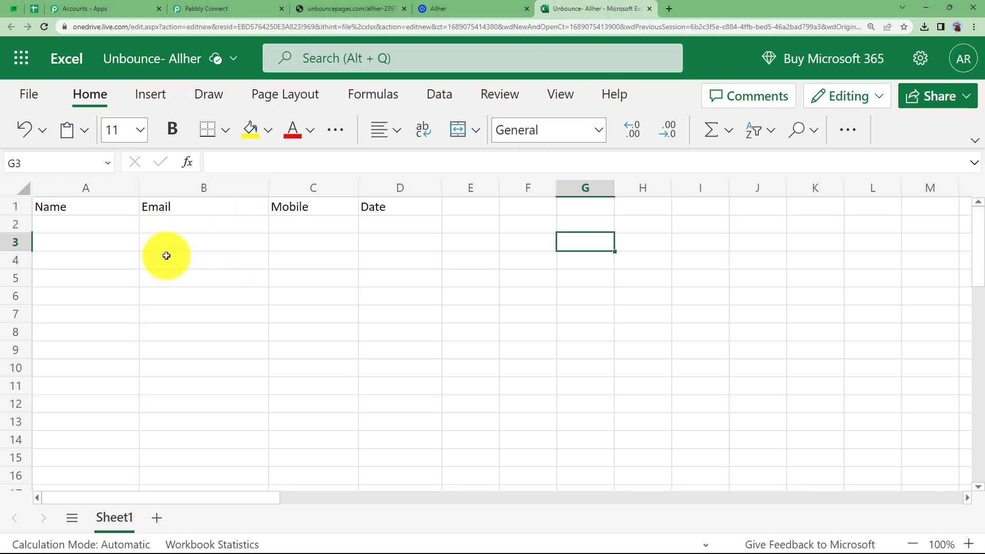
left_click(185, 8)
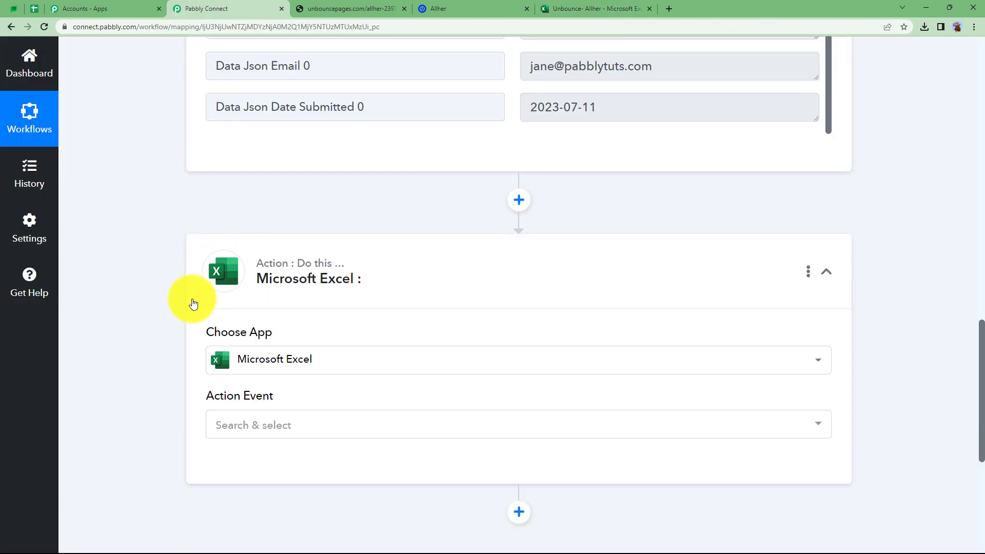
- Collapse the Unbounce trigger step and set the Microsoft Excel action event to Add Row To Worksheet
scroll(259, 180, "up", 15)
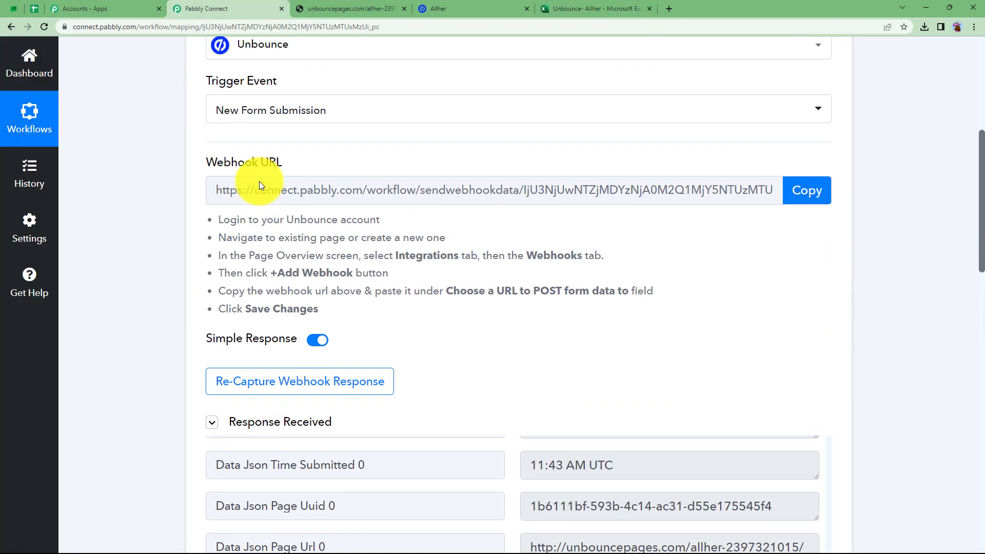
scroll(296, 199, "up", 1)
left_click(295, 199)
scroll(329, 343, "down", 3)
left_click(233, 325)
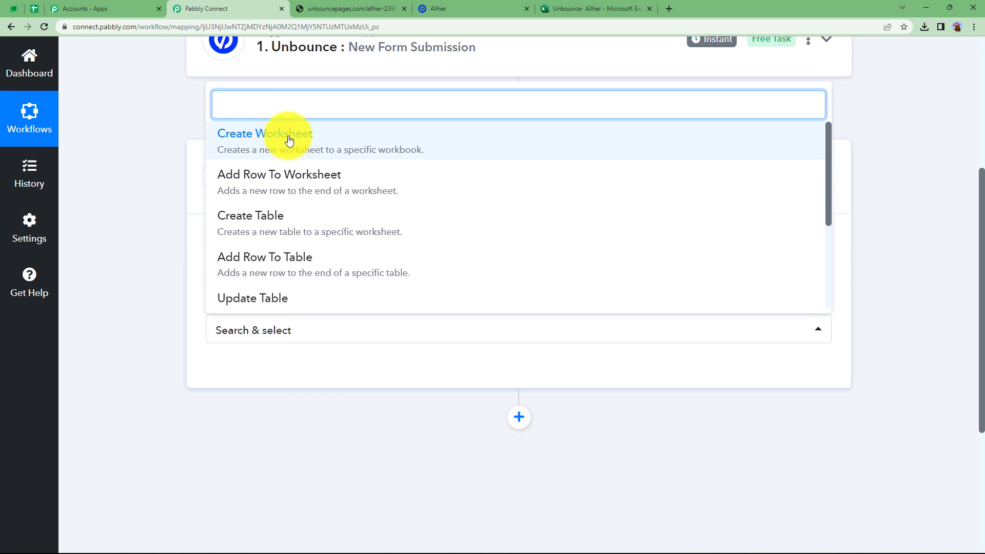
left_click(332, 190)
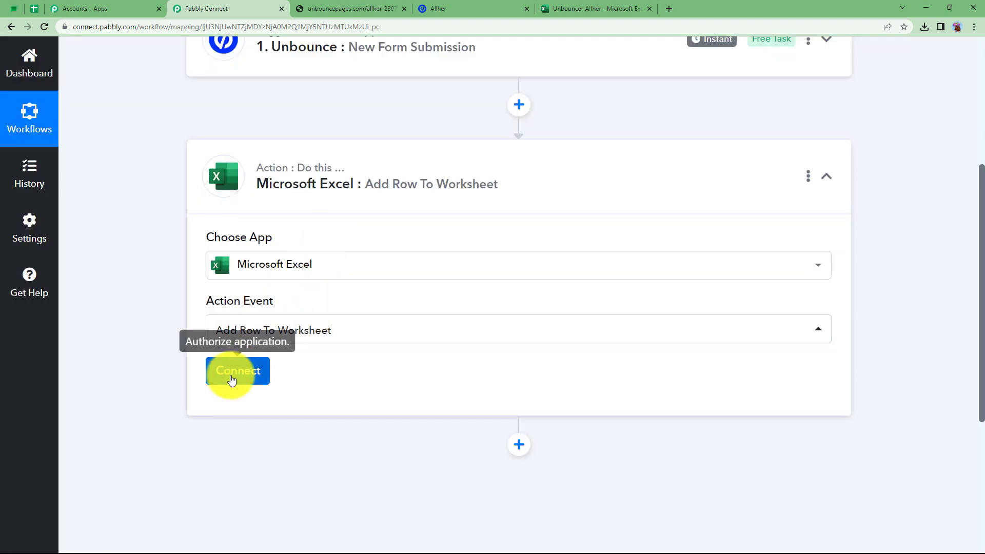
- Add a new Microsoft Excel connection, authorizing it with the first Microsoft account and consenting on behalf of the organization
left_click(231, 380)
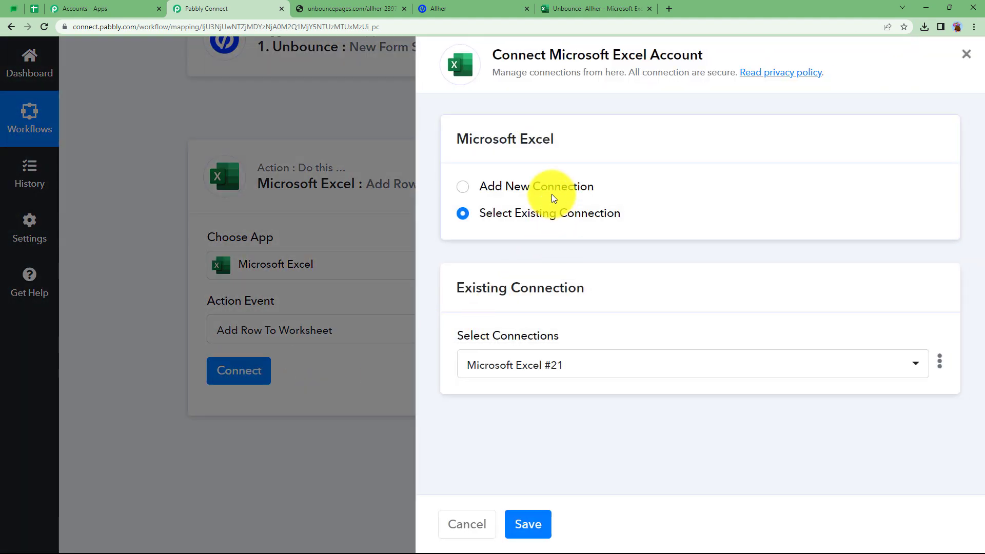
left_click(556, 187)
left_click(577, 352)
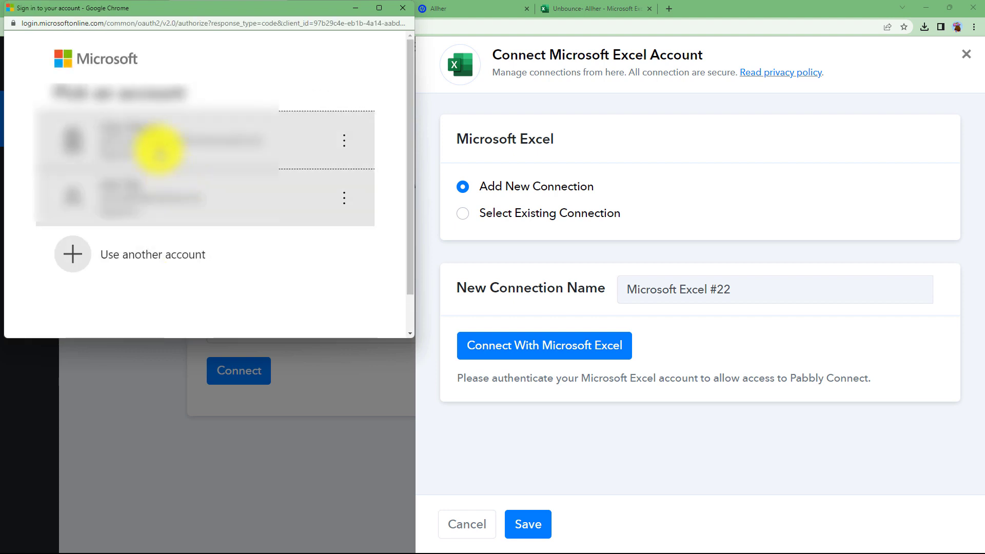
left_click(149, 143)
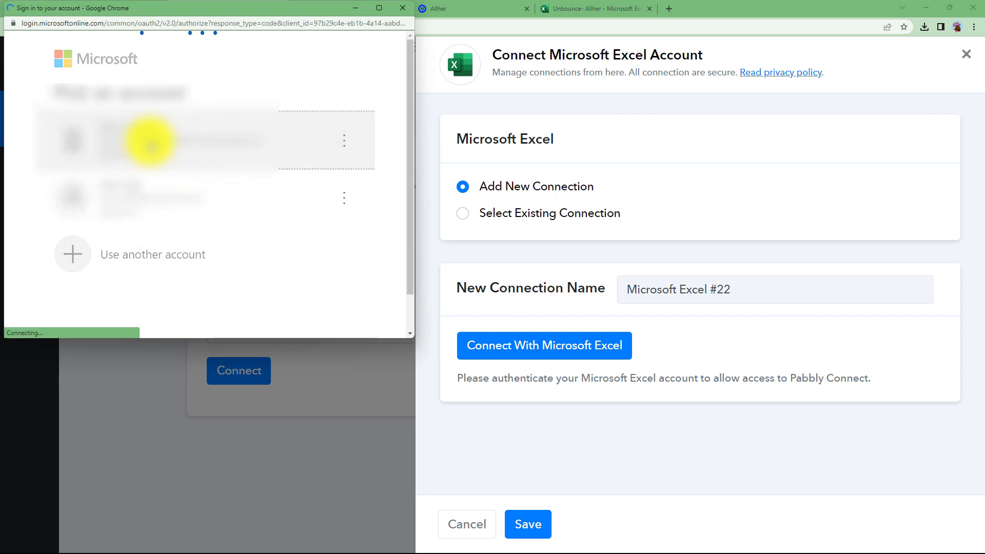
scroll(160, 149, "down", 5)
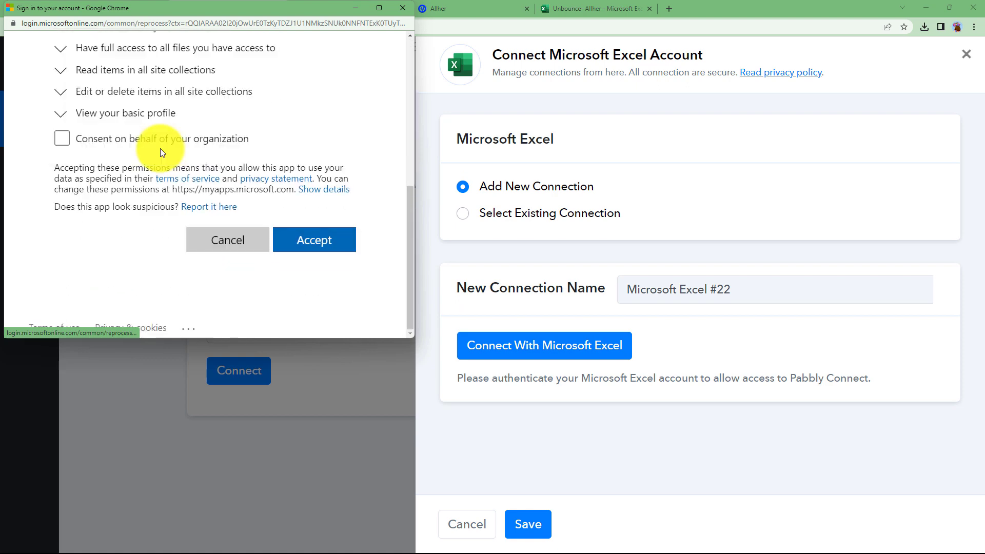
left_click(60, 139)
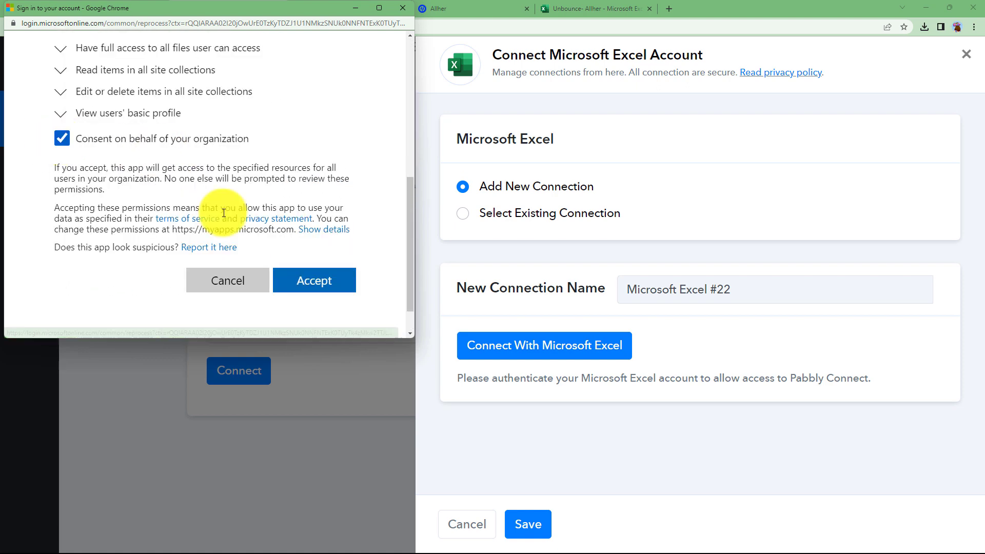
left_click(322, 284)
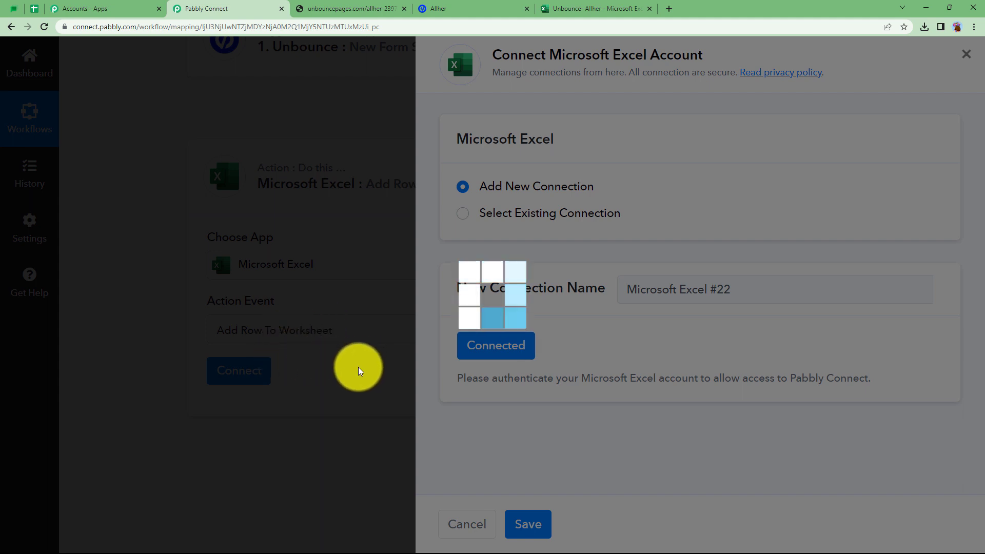
- Choose Unbounce- Allher.xlsx as the workbook for the Add Row To Worksheet action
scroll(371, 449, "down", 3)
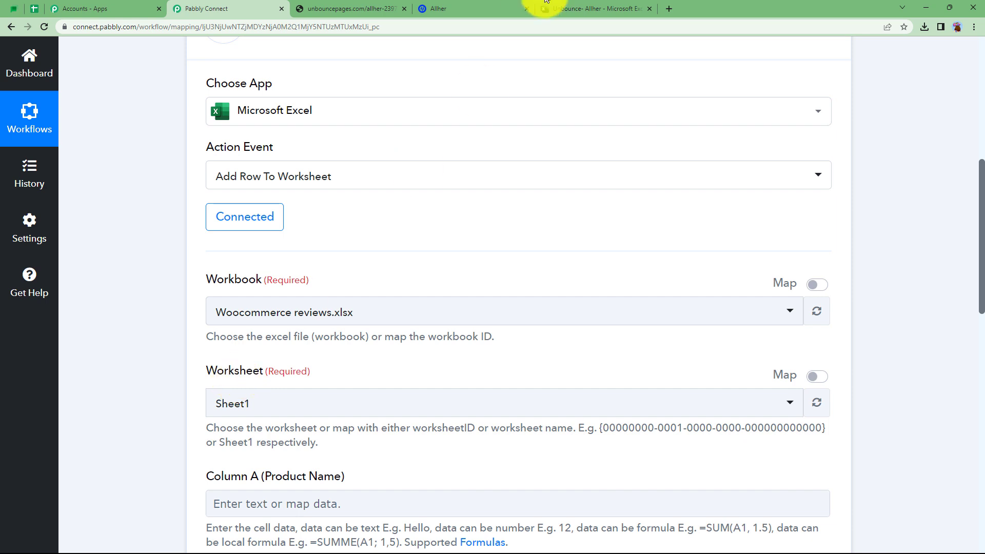
left_click(603, 6)
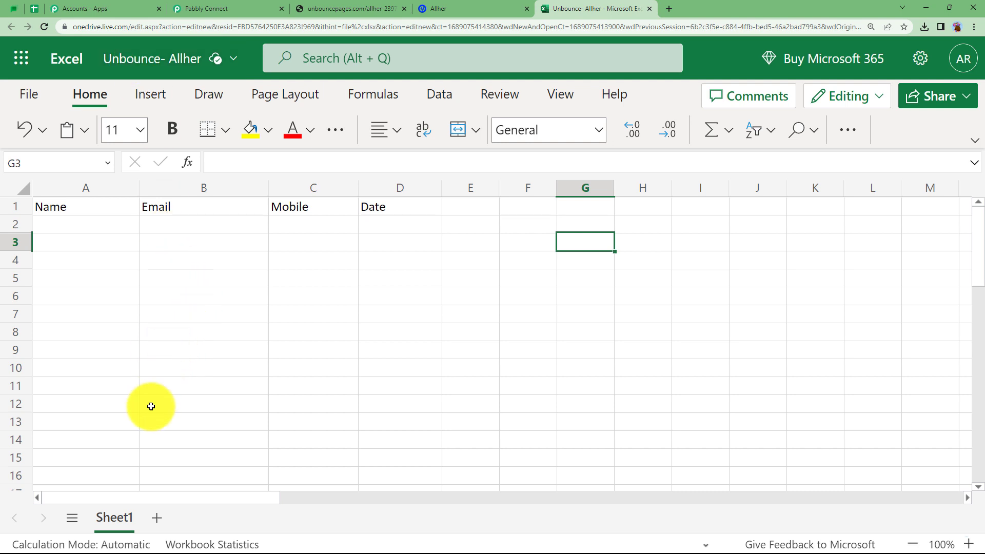
left_click(257, 5)
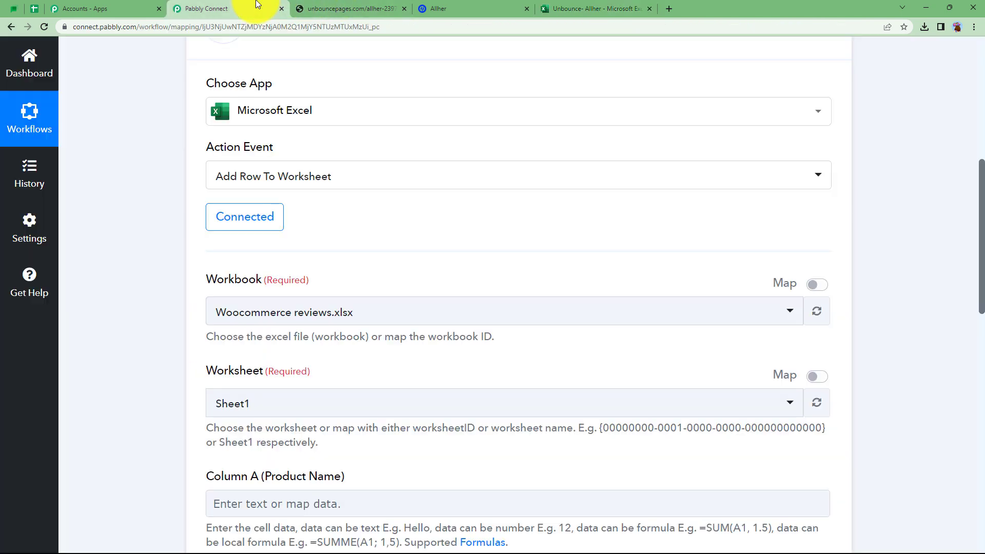
left_click(331, 312)
scroll(352, 233, "down", 10)
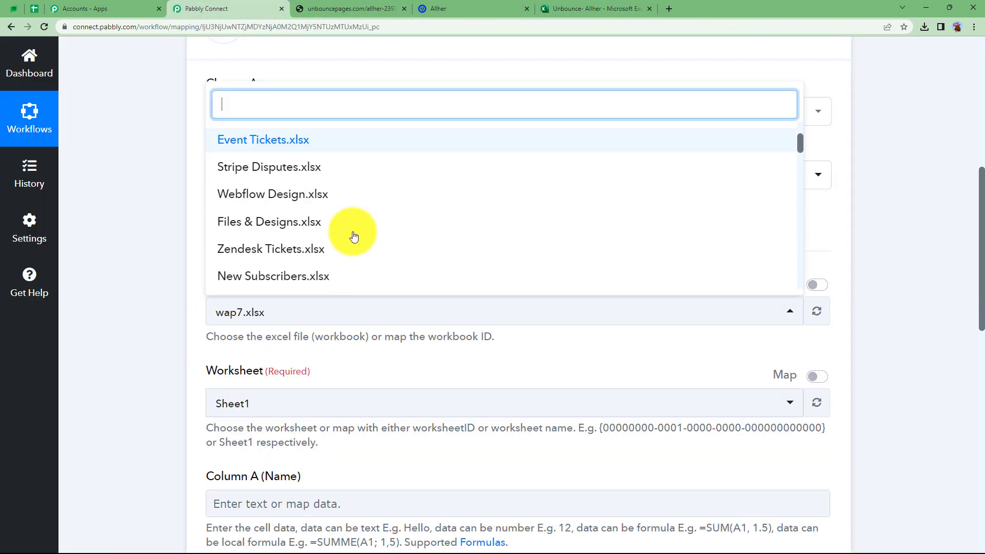
scroll(354, 236, "down", 8)
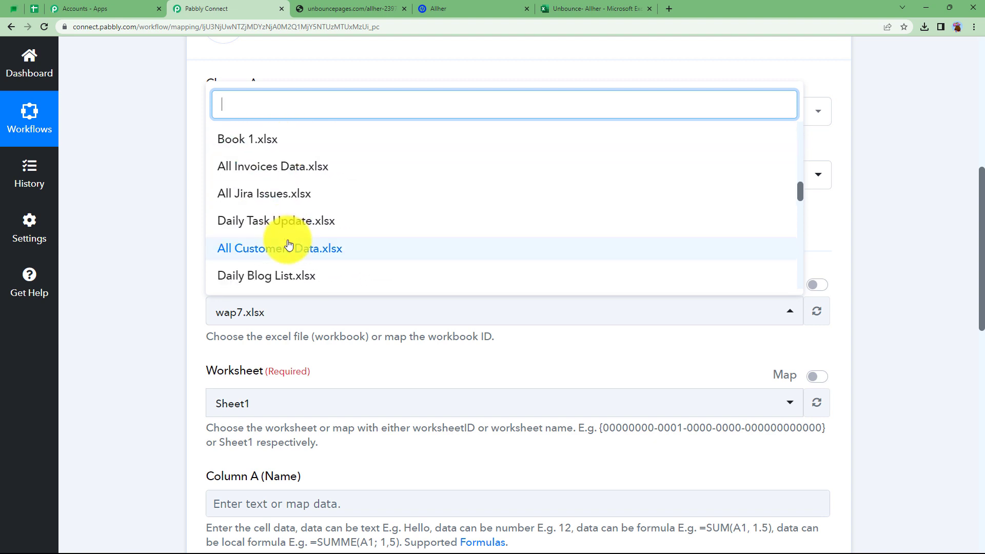
scroll(287, 236, "up", 2)
left_click(289, 216)
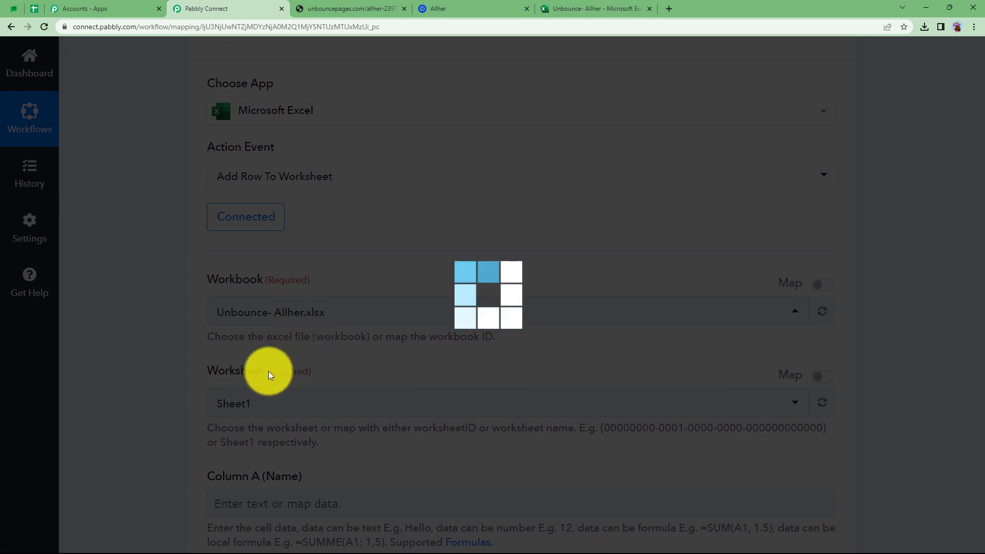
- Compare the action's Name, Email, Mobile and Date column fields with the headers in Sheet1 of the Excel workbook
left_click(595, 8)
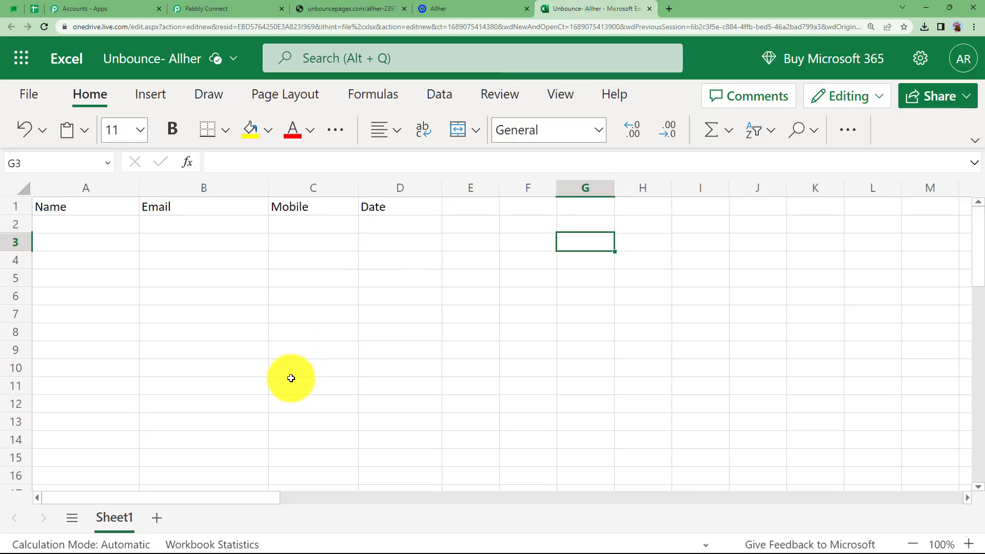
left_click(238, 6)
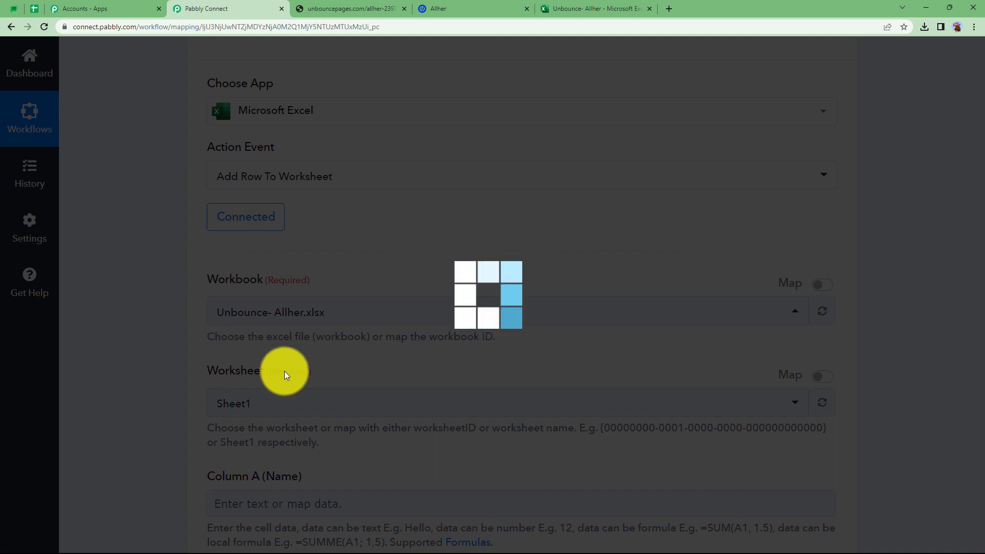
scroll(458, 347, "down", 5)
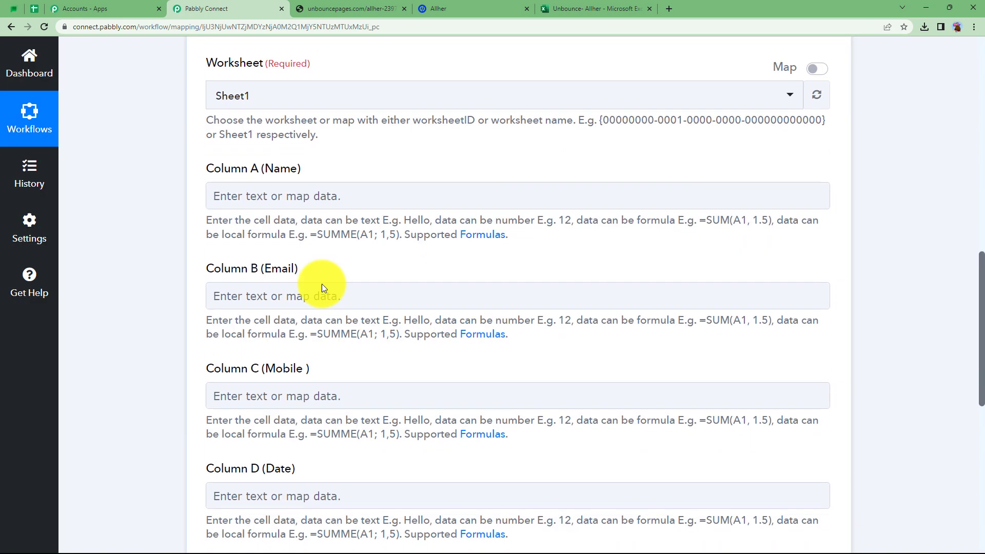
scroll(288, 373, "down", 3)
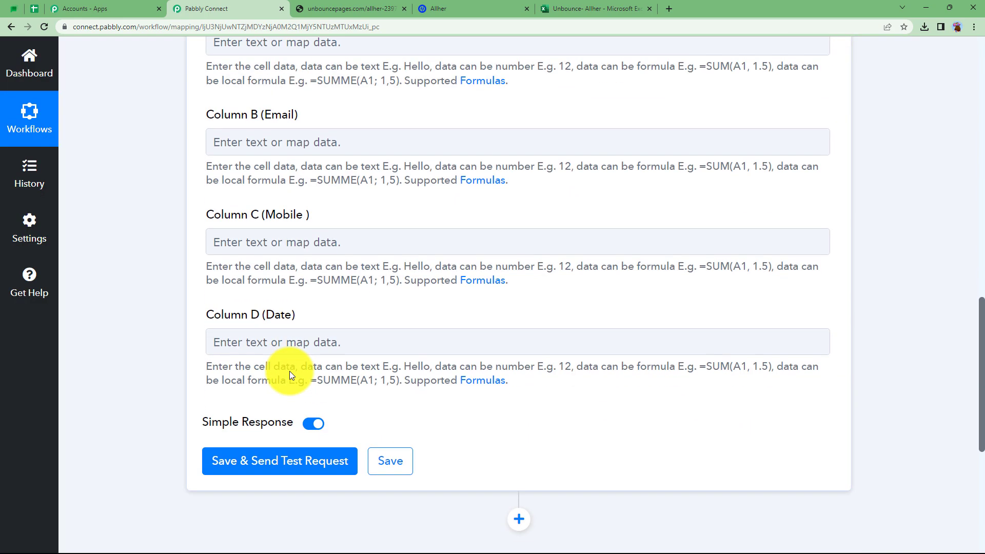
left_click(571, 5)
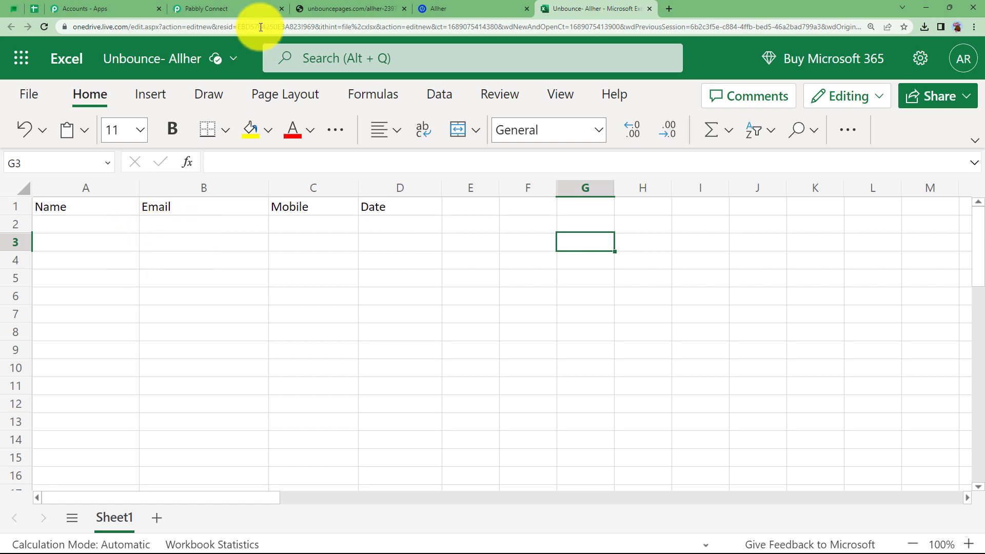
left_click(239, 6)
- Map Column A (Name) to the Data Json Name 0 value from the Unbounce New Form Submission step
scroll(306, 236, "up", 4)
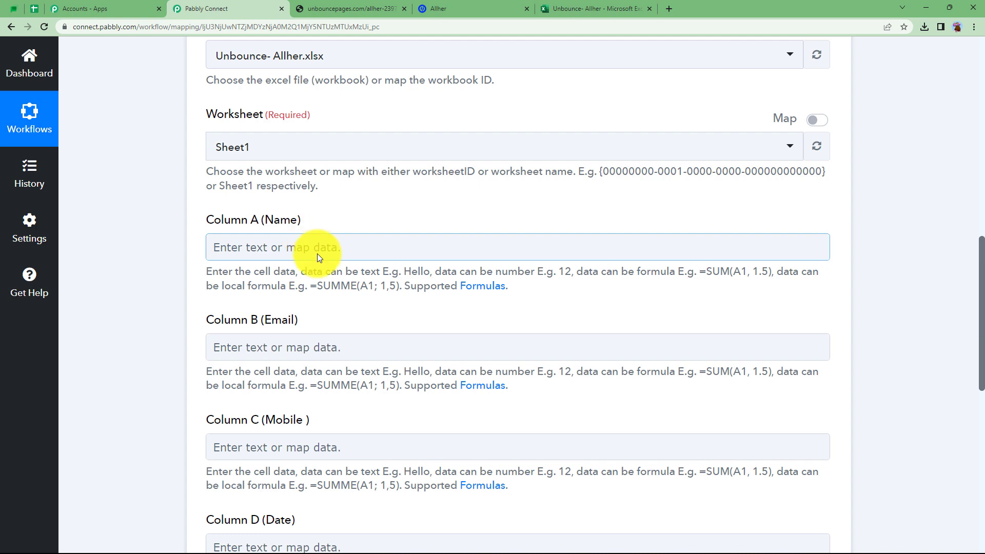
left_click(315, 242)
scroll(315, 242, "up", 10)
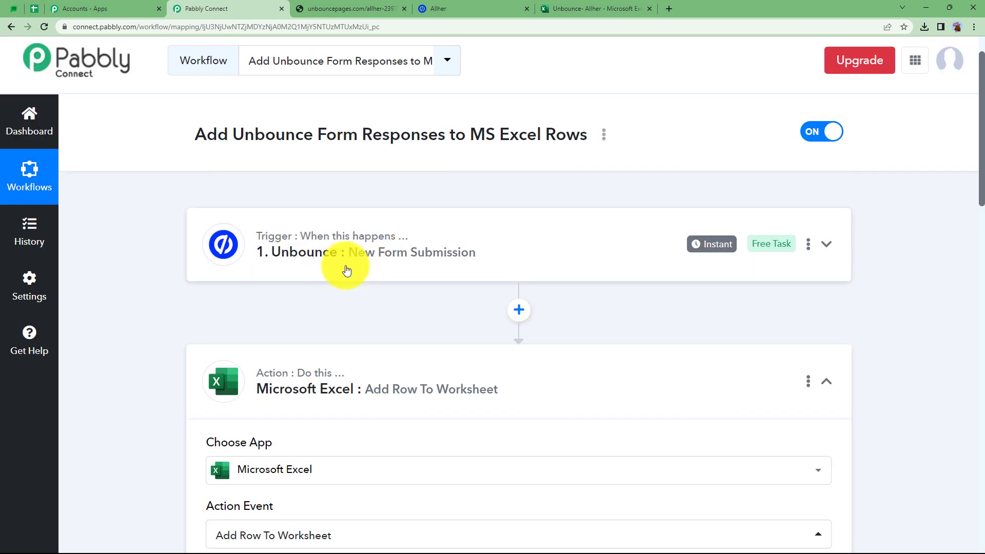
scroll(346, 265, "down", 10)
scroll(346, 269, "down", 1)
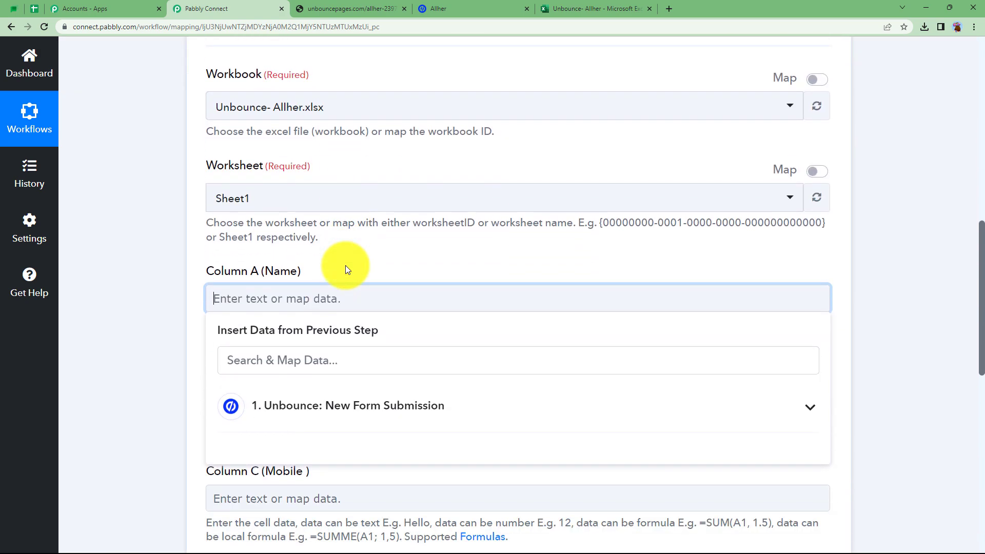
type("123")
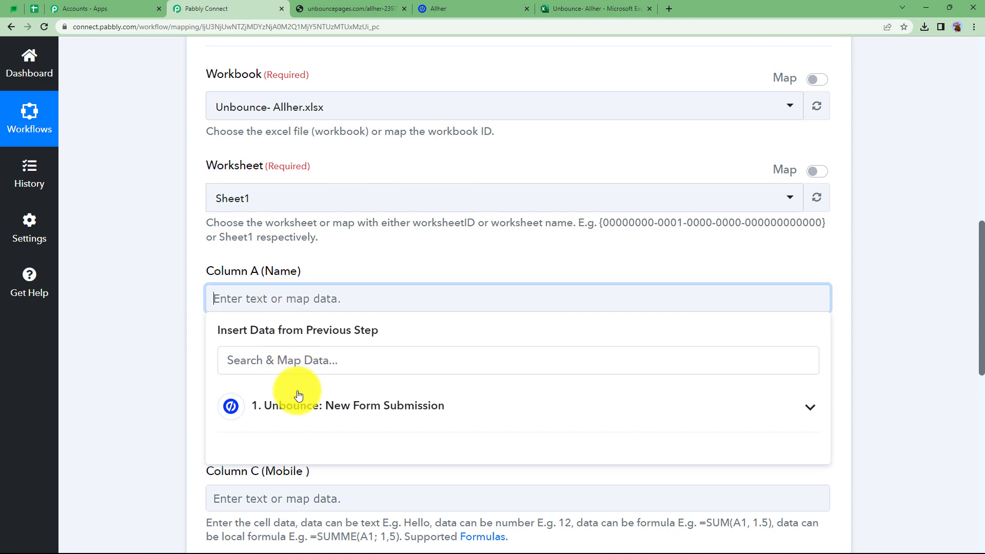
left_click(317, 410)
scroll(145, 404, "down", 3)
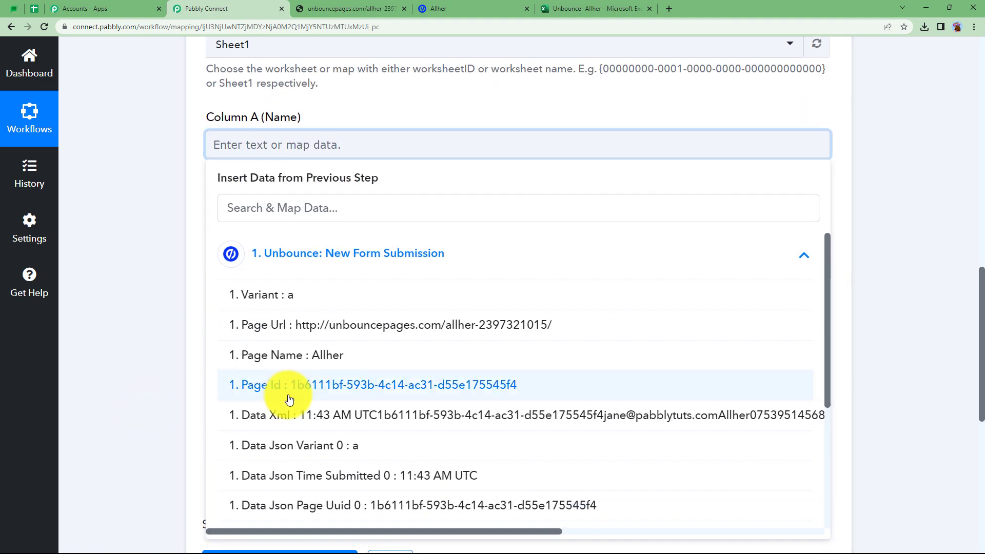
scroll(287, 397, "down", 5)
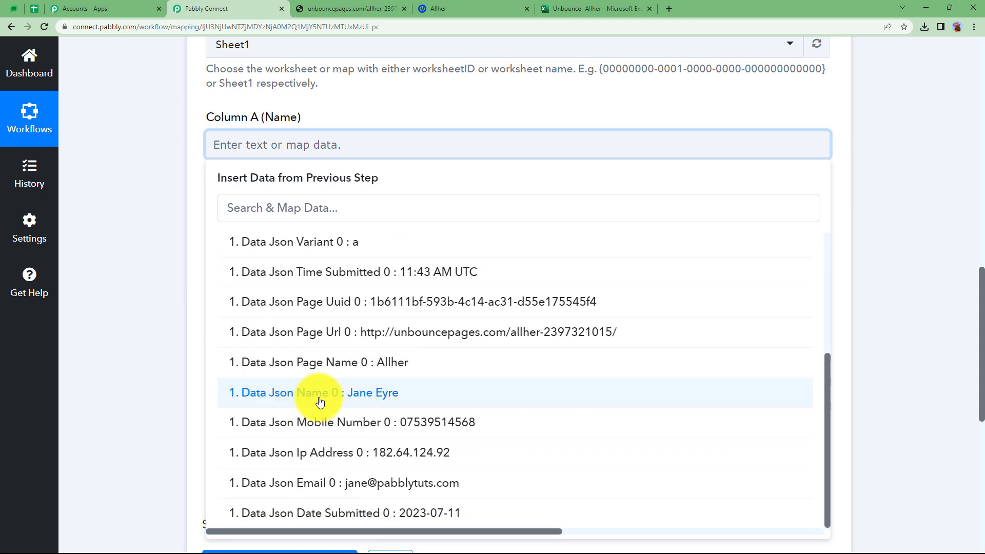
left_click(320, 402)
left_click(149, 208)
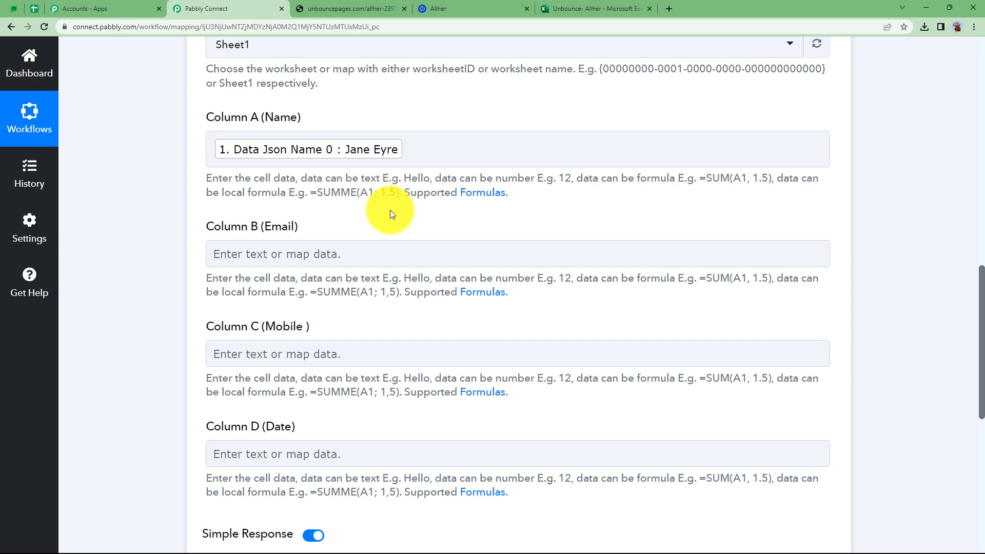
scroll(392, 212, "up", 9)
scroll(391, 214, "up", 2)
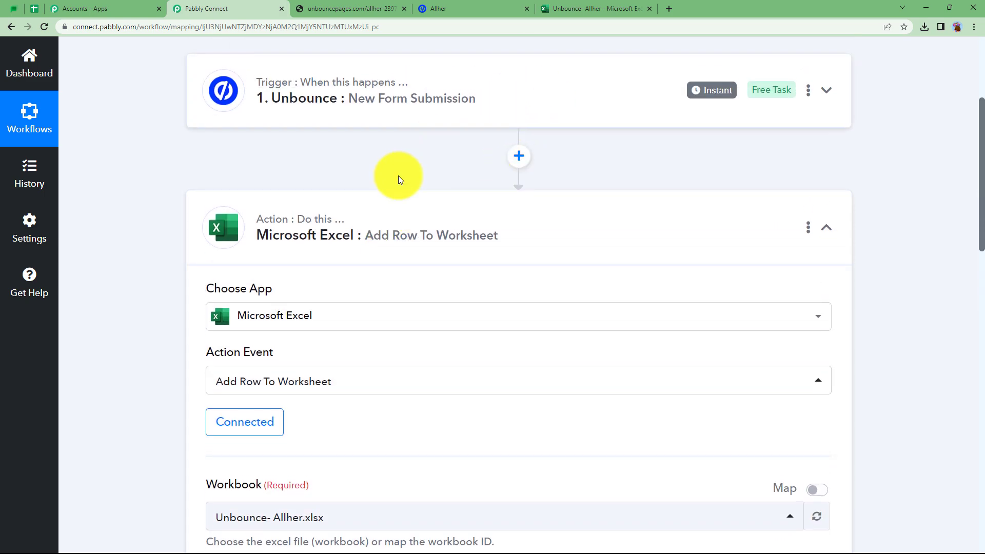
scroll(398, 177, "down", 7)
scroll(398, 175, "down", 2)
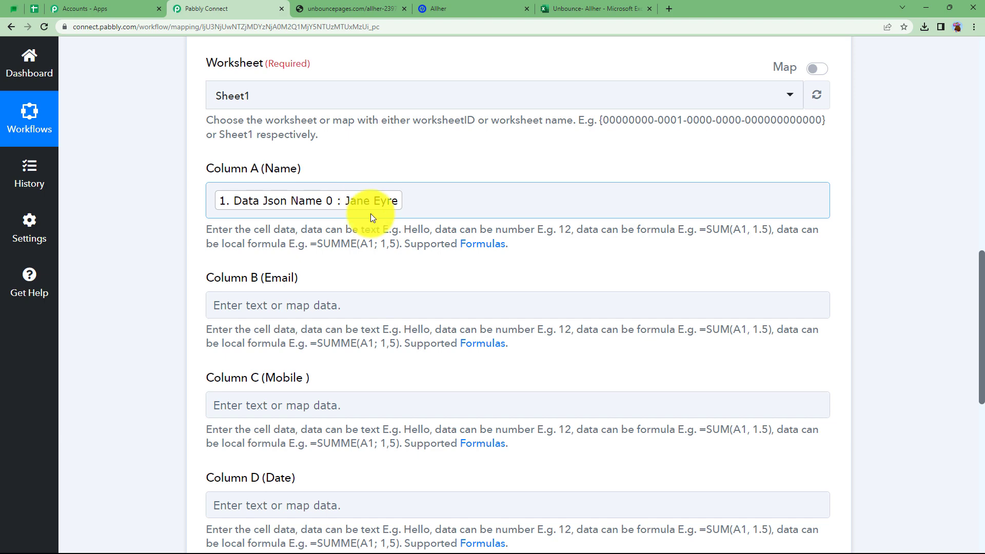
- Map Column B (Email) to the Data Json Email 0 value from the Unbounce New Form Submission step
left_click(311, 305)
left_click(318, 413)
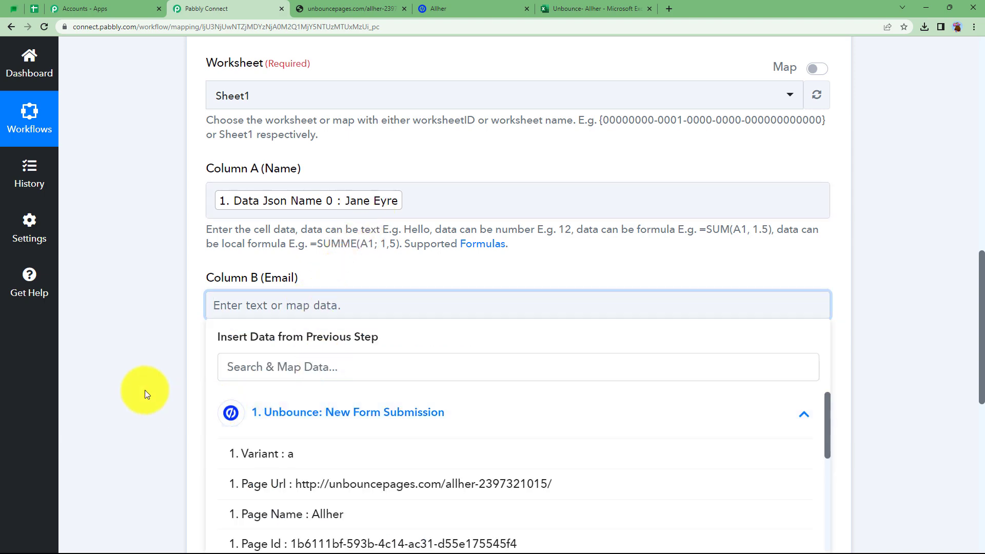
scroll(144, 390, "down", 4)
scroll(475, 395, "down", 3)
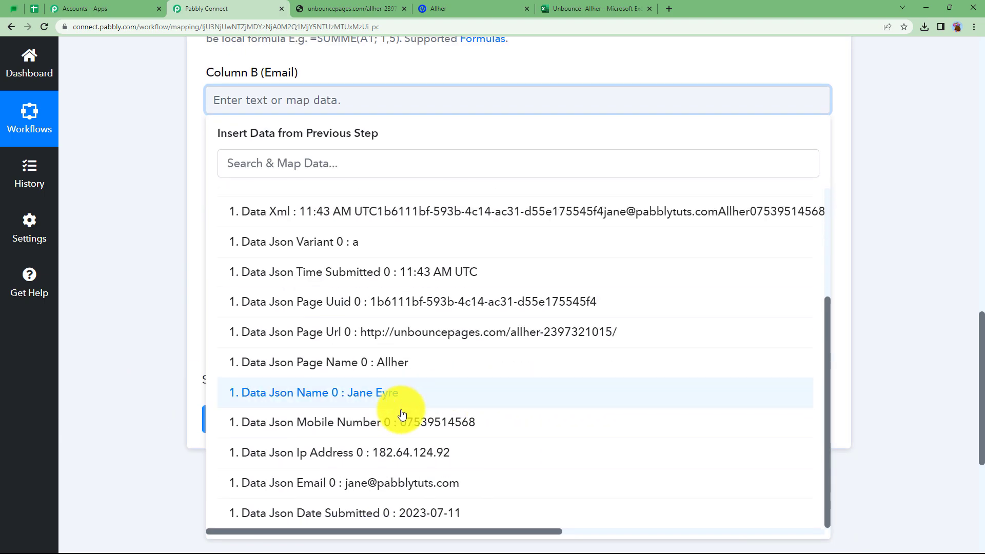
left_click(418, 482)
left_click(158, 149)
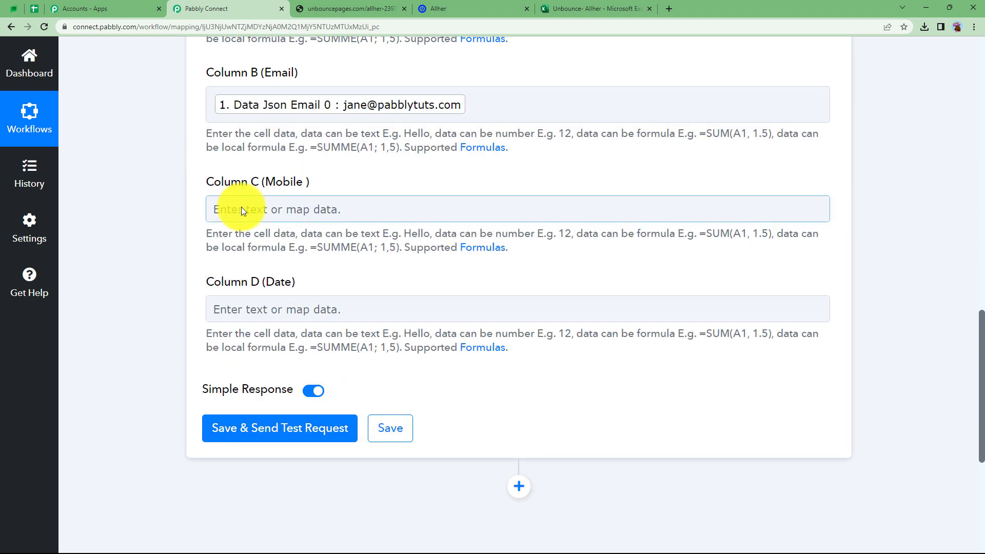
- Map Column C (Mobile) to the Data Json Mobile Number 0 value, searching the previous step's data for 07
left_click(242, 207)
left_click(263, 279)
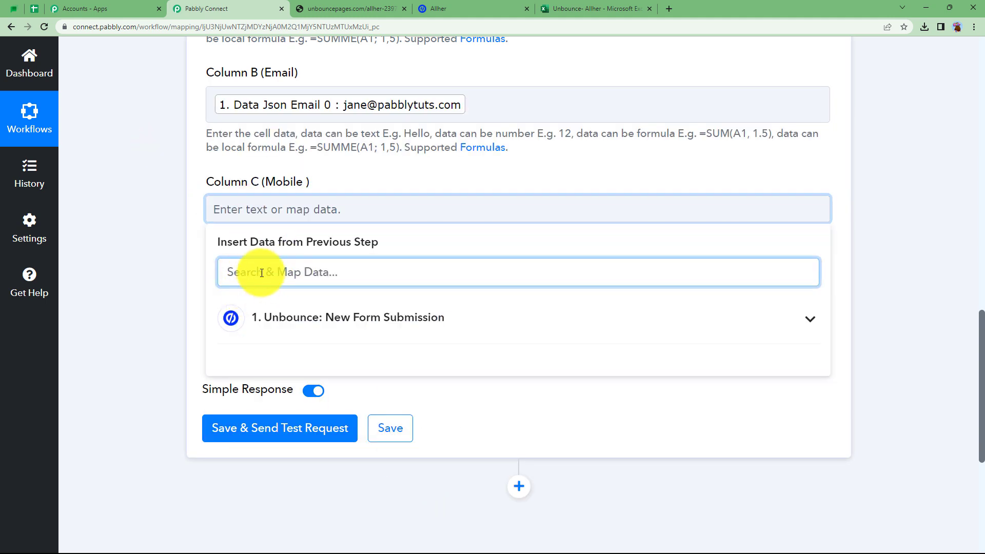
left_click(296, 308)
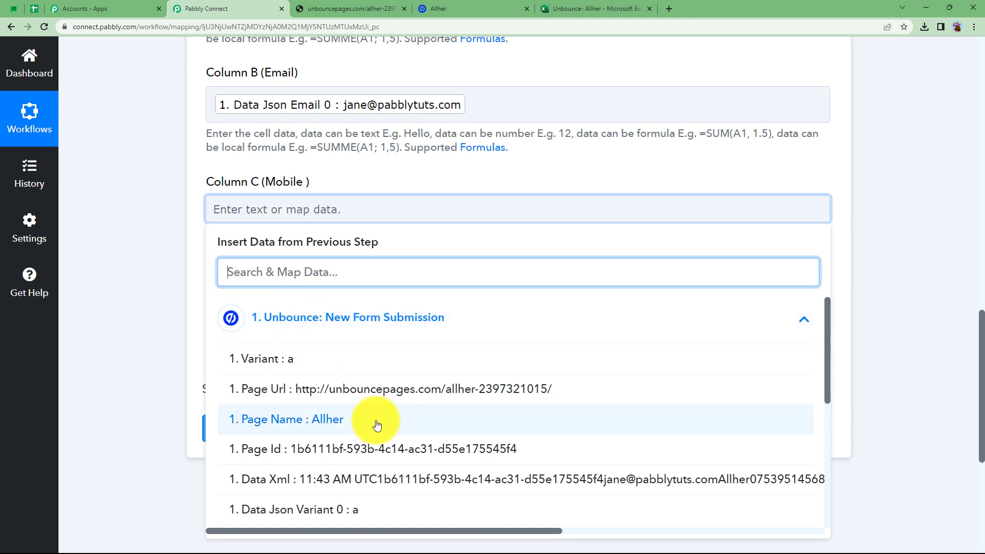
left_click(394, 319)
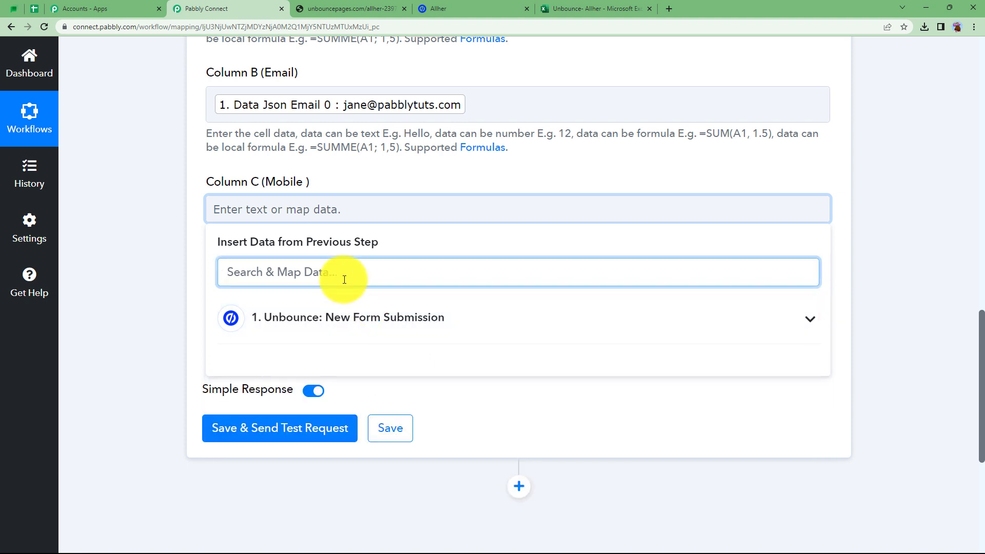
type("07")
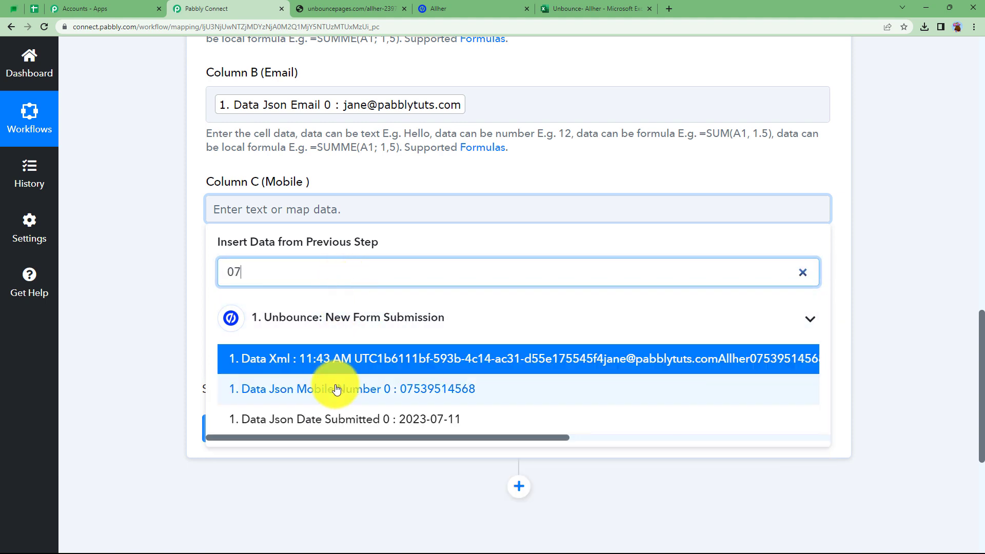
left_click(336, 389)
left_click(167, 266)
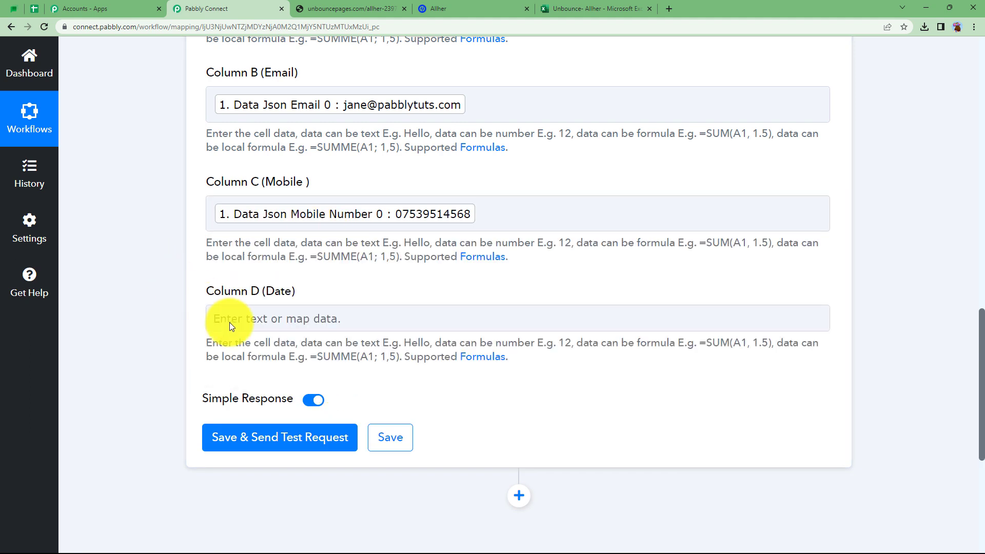
- Map Column D (Date) to the Data Json Date Submitted 0 value, searching the previous step's data for 23
left_click(241, 326)
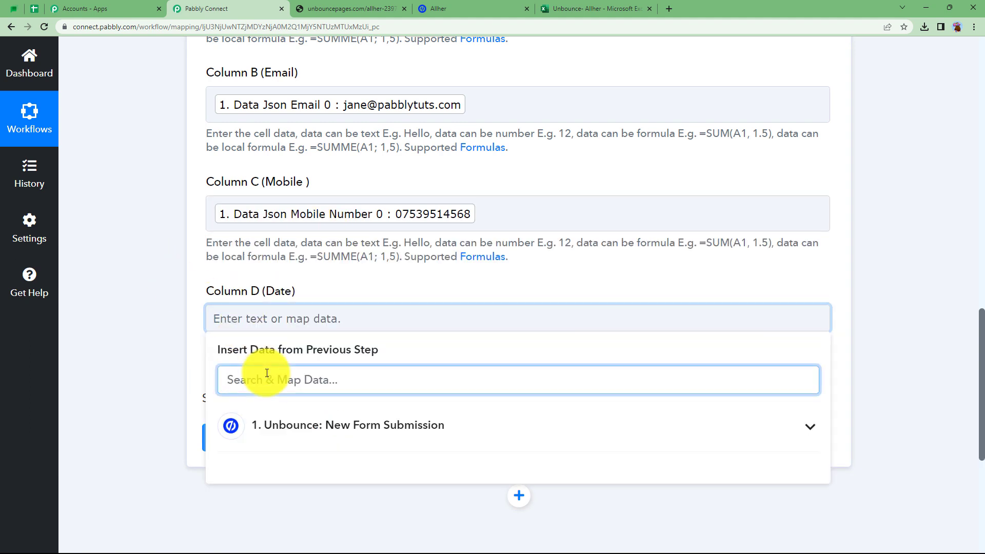
type("2")
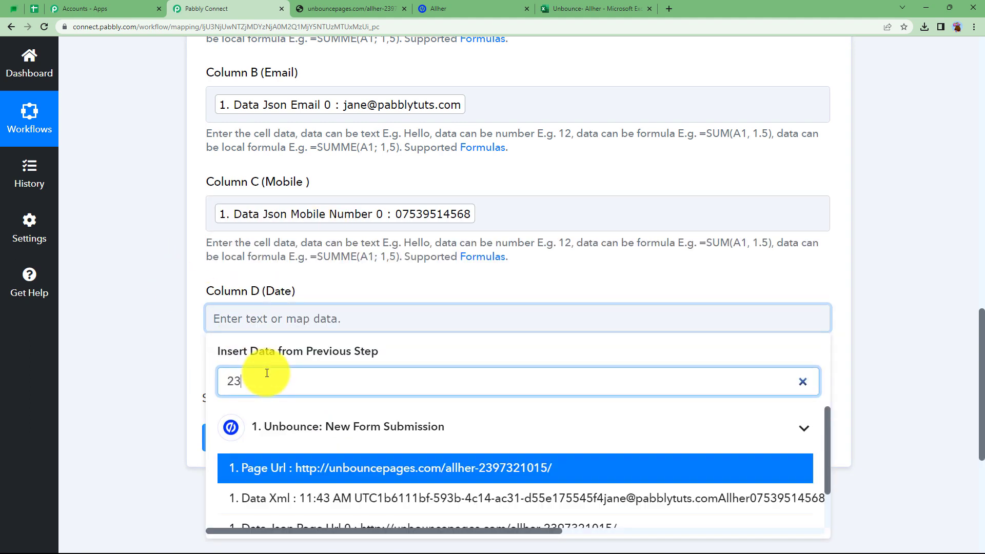
type("3")
scroll(363, 455, "down", 1)
left_click(386, 514)
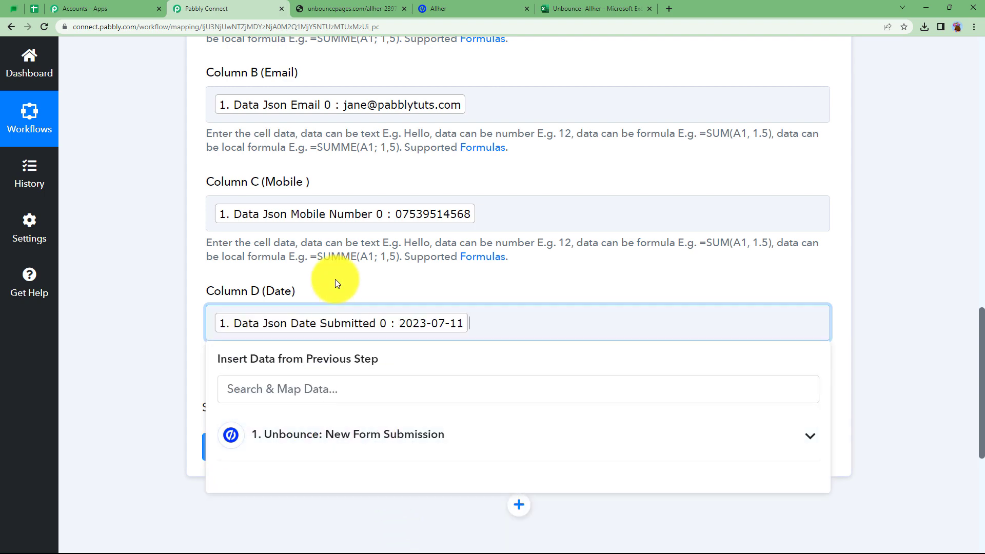
left_click(335, 273)
- Save the Add Row To Worksheet action with a test request and review the response it receives
left_click(314, 440)
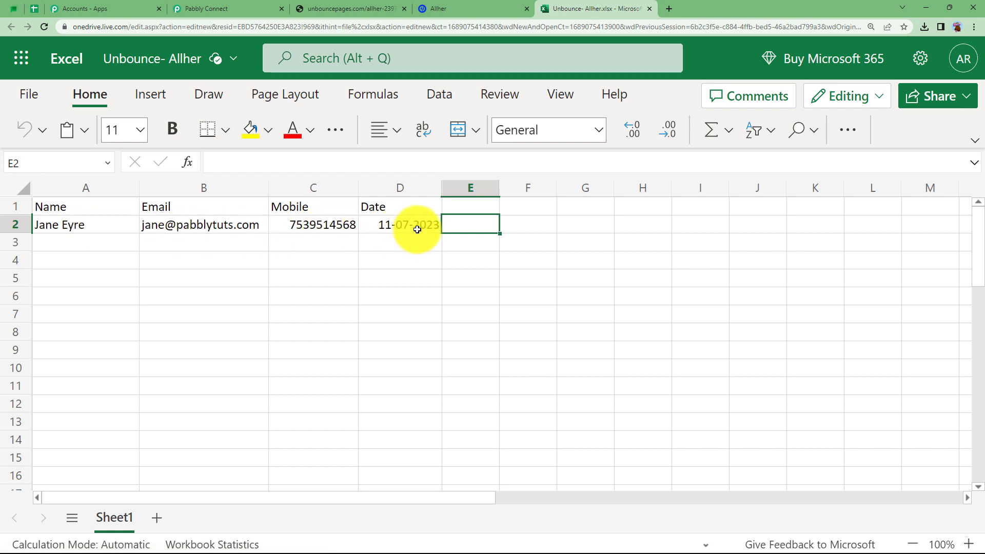
left_click(257, 6)
scroll(281, 378, "down", 7)
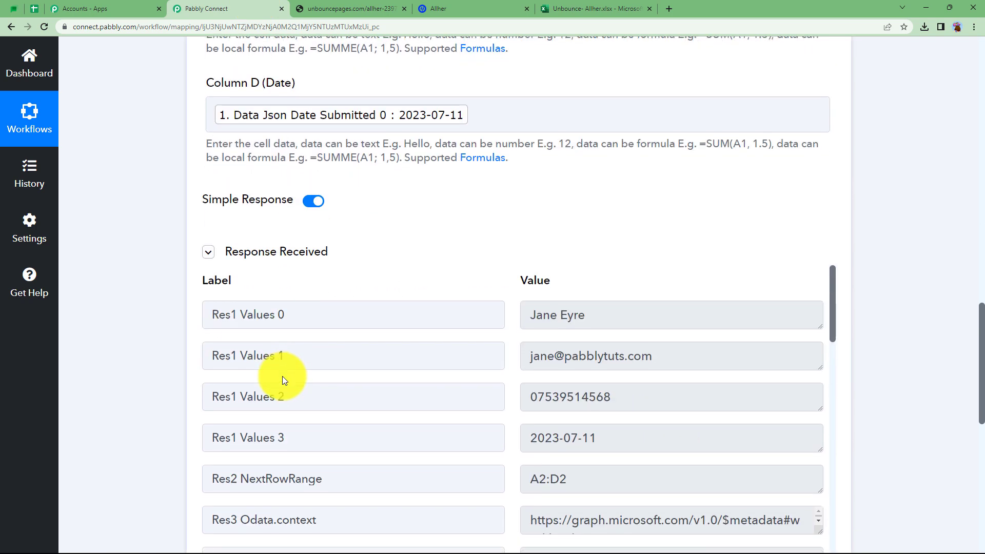
scroll(504, 318, "down", 20)
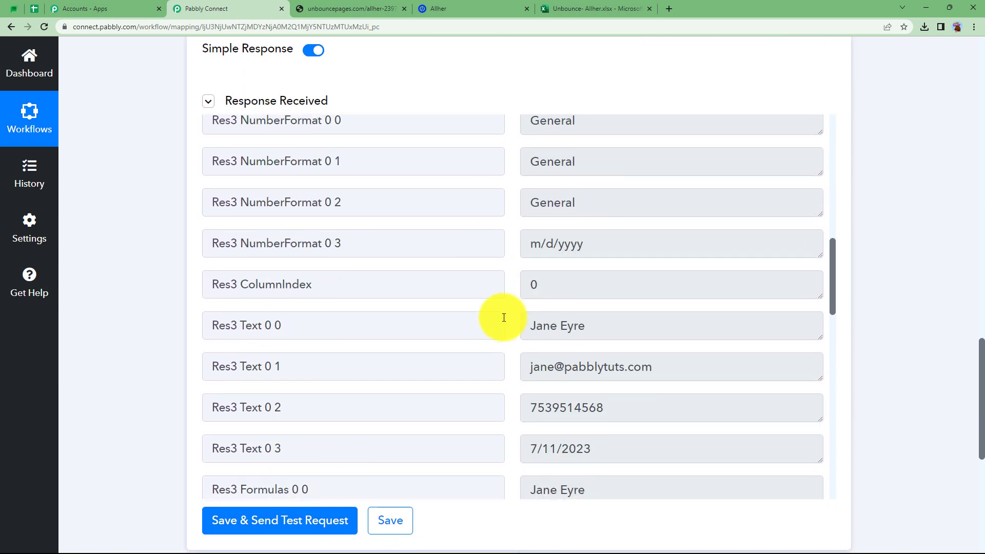
scroll(504, 318, "down", 8)
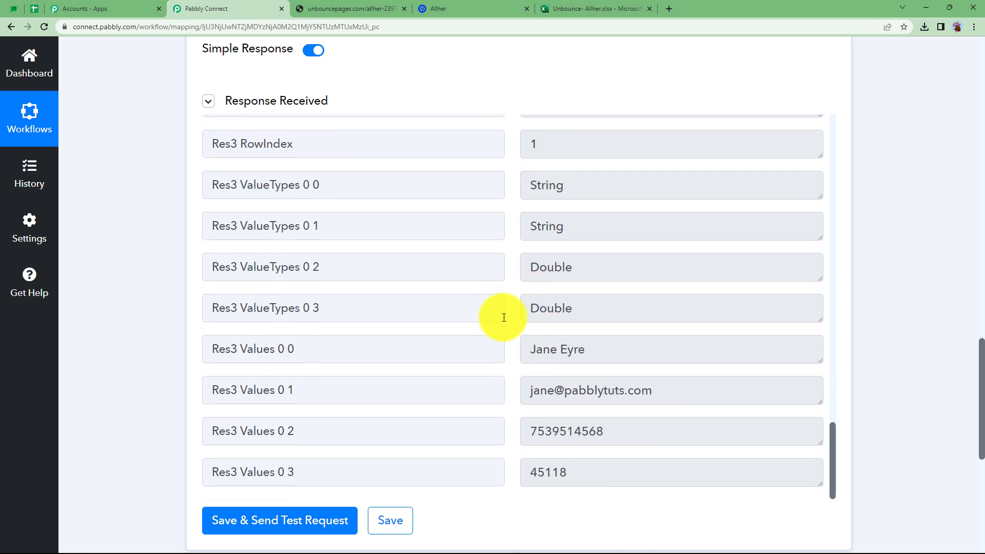
scroll(504, 318, "up", 20)
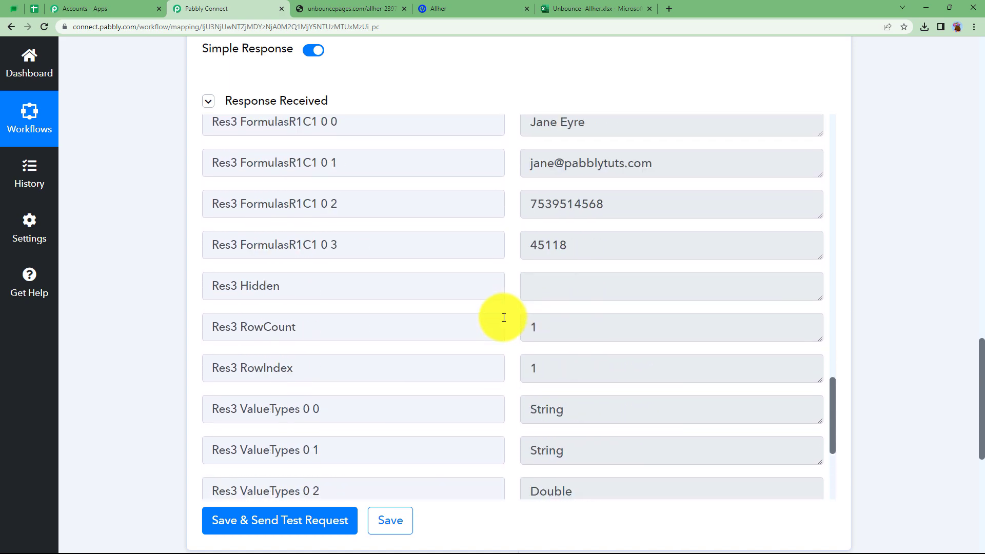
scroll(504, 317, "up", 8)
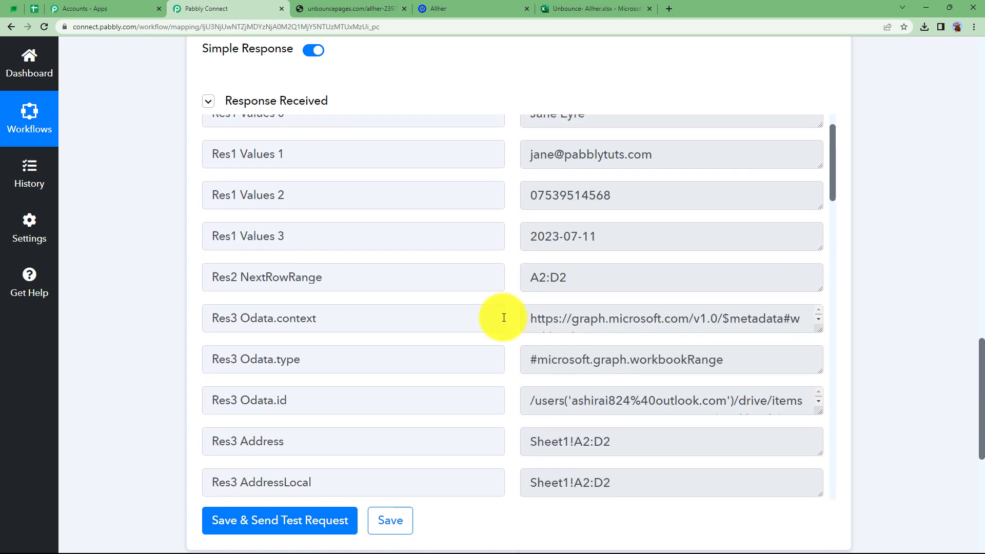
scroll(152, 247, "up", 5)
scroll(152, 247, "up", 20)
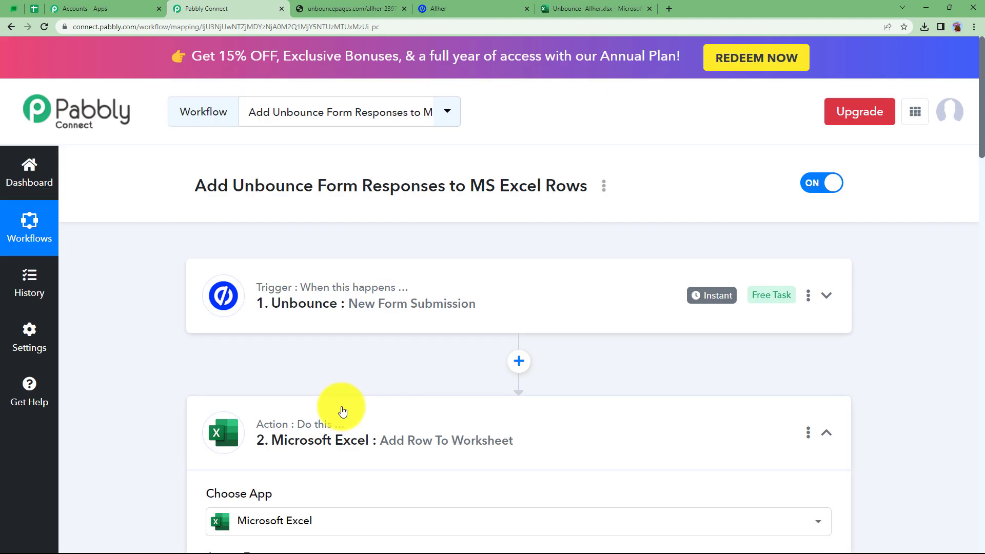
- Collapse the Microsoft Excel action and review the Unbounce trigger's app, event and webhook setup, leaving both steps collapsed
left_click(343, 411)
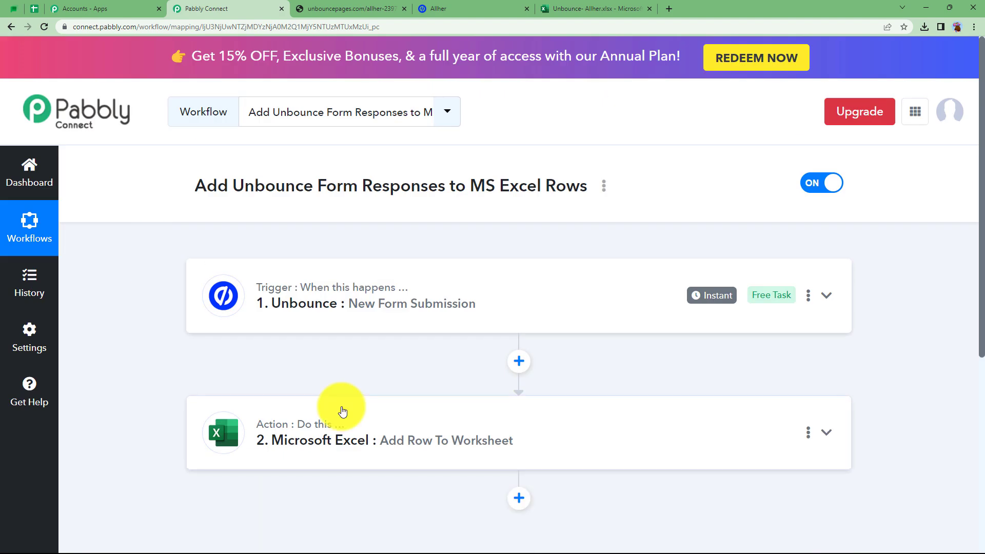
left_click(353, 325)
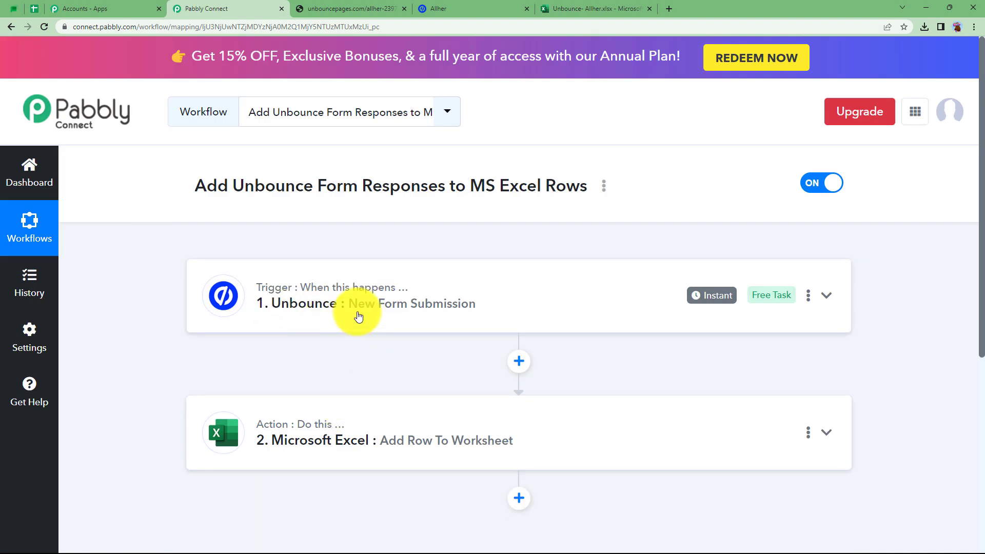
scroll(221, 461, "down", 3)
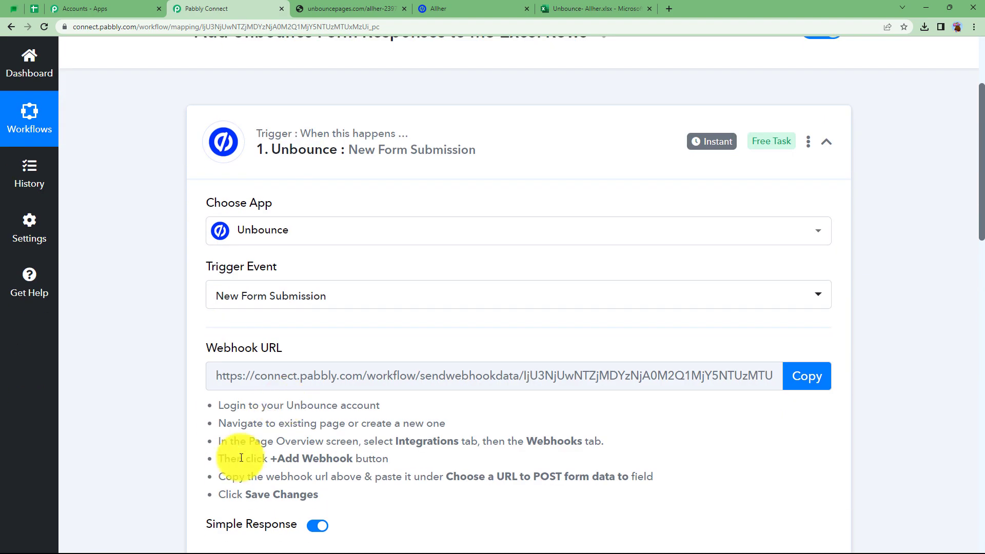
left_click(352, 154)
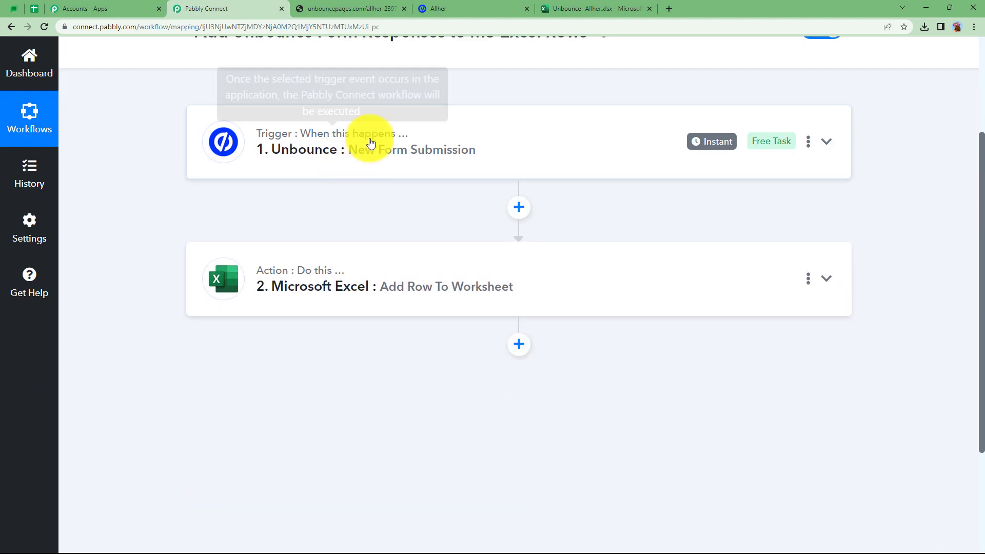
scroll(390, 190, "up", 3)
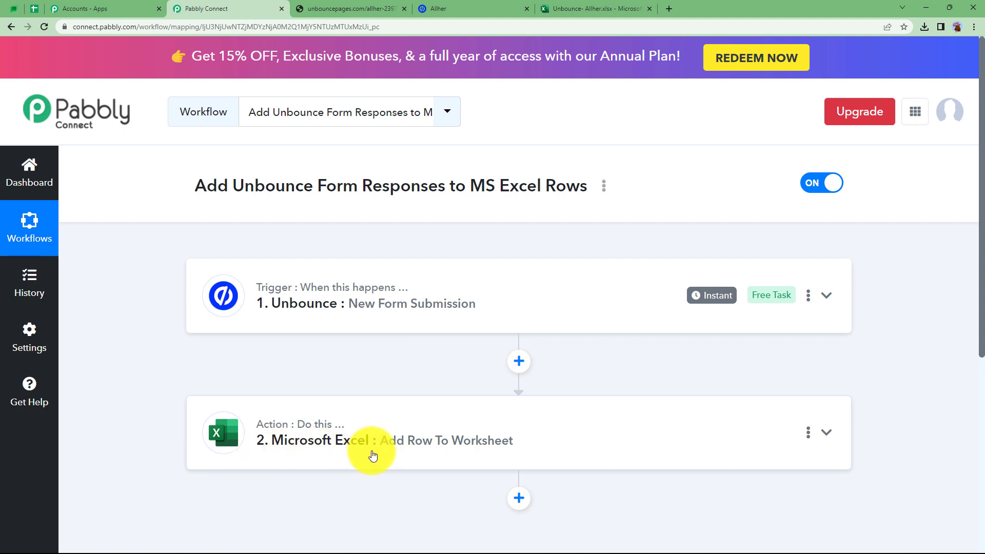
- Submit a second test response on the Unbounce landing page, filling in the name, email and mobile number
left_click(304, 6)
left_click(661, 174)
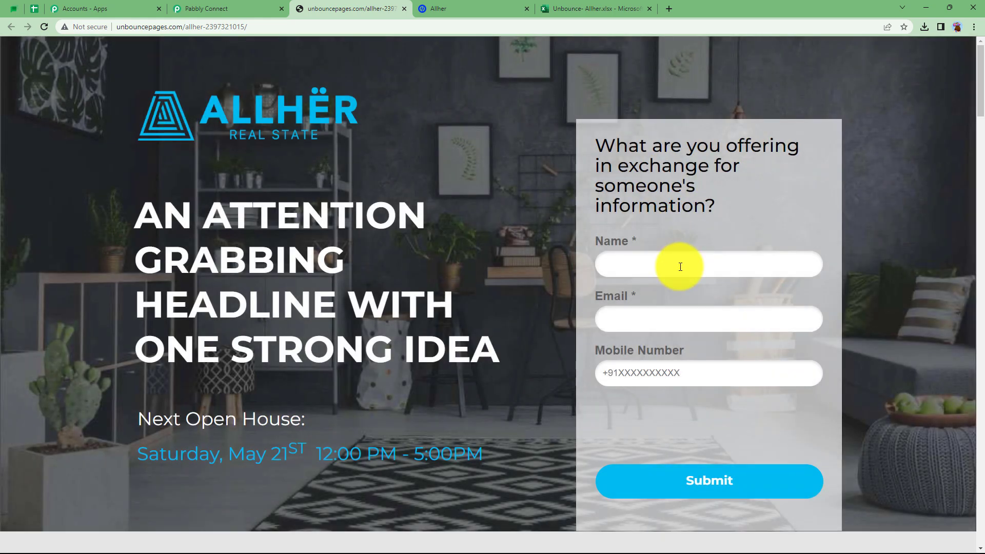
left_click(680, 265)
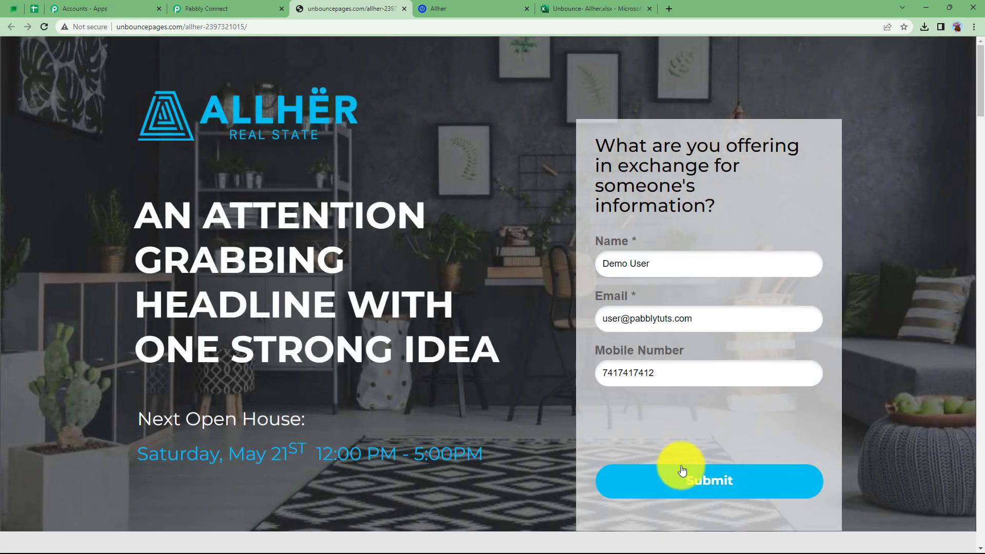
left_click(678, 479)
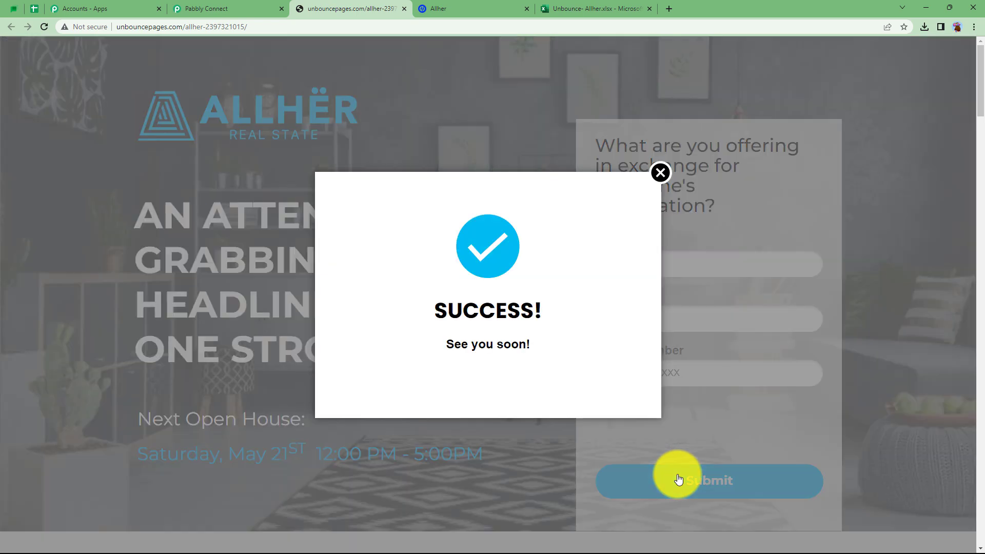
- Reload the Unbounce- Allher workbook in Excel to check Sheet1 for the new form submission's row
left_click(272, 4)
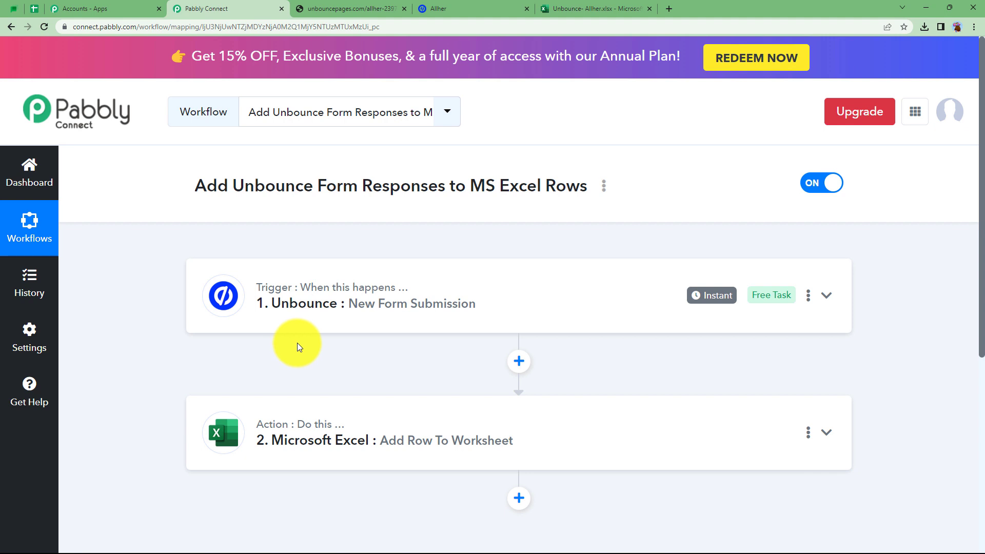
left_click(570, 8)
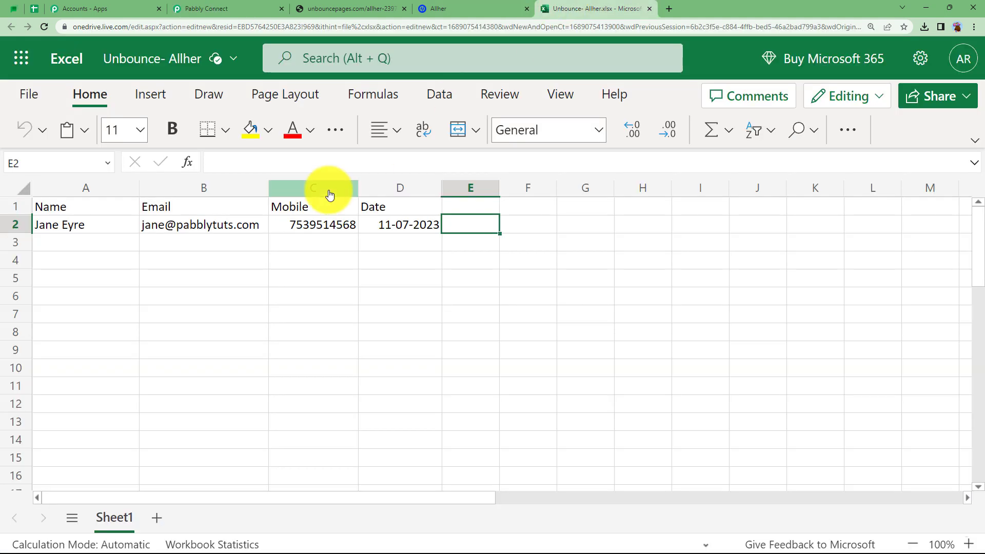
left_click(43, 26)
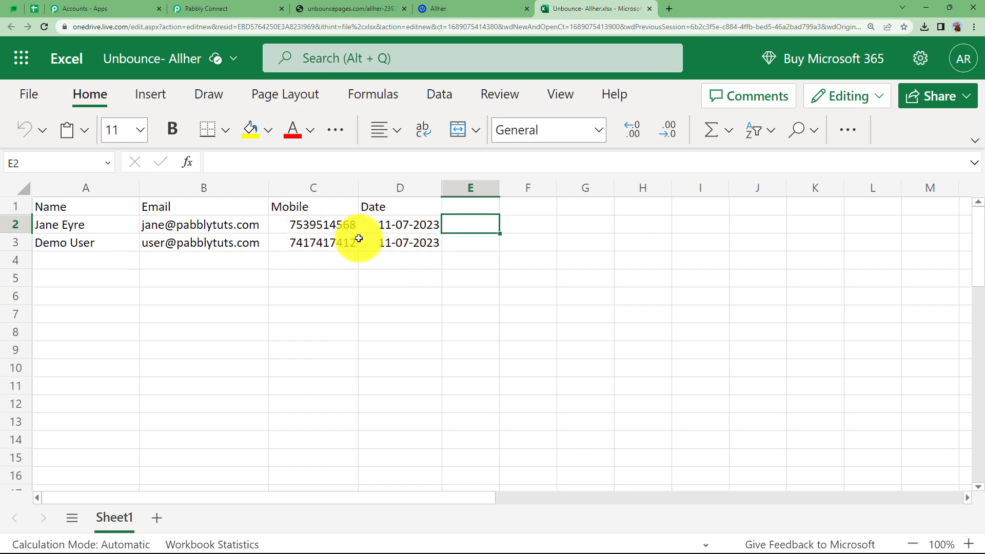
- Dismiss the landing page's success message, compare the form fields with the Excel rows and return to the Pabbly Connect workflow
left_click(328, 9)
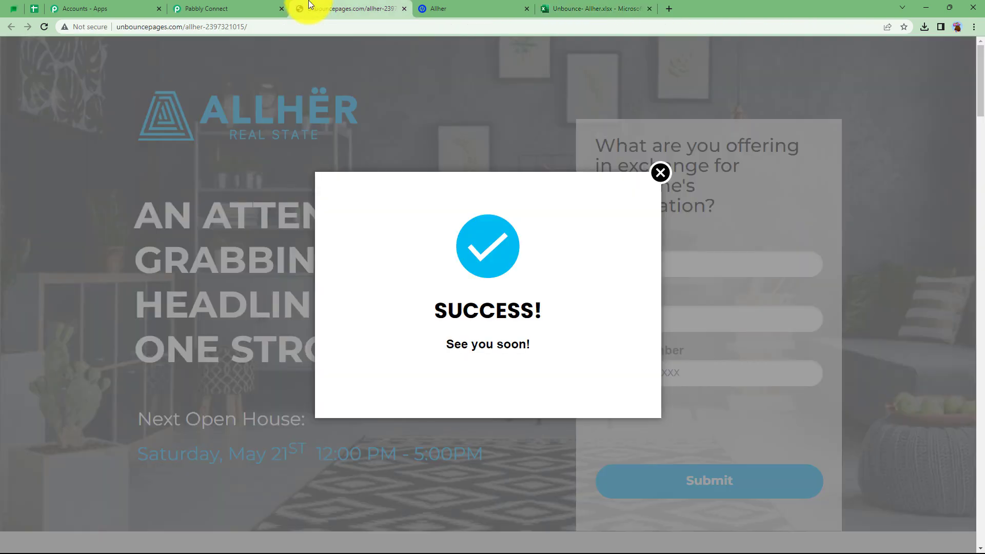
left_click(653, 186)
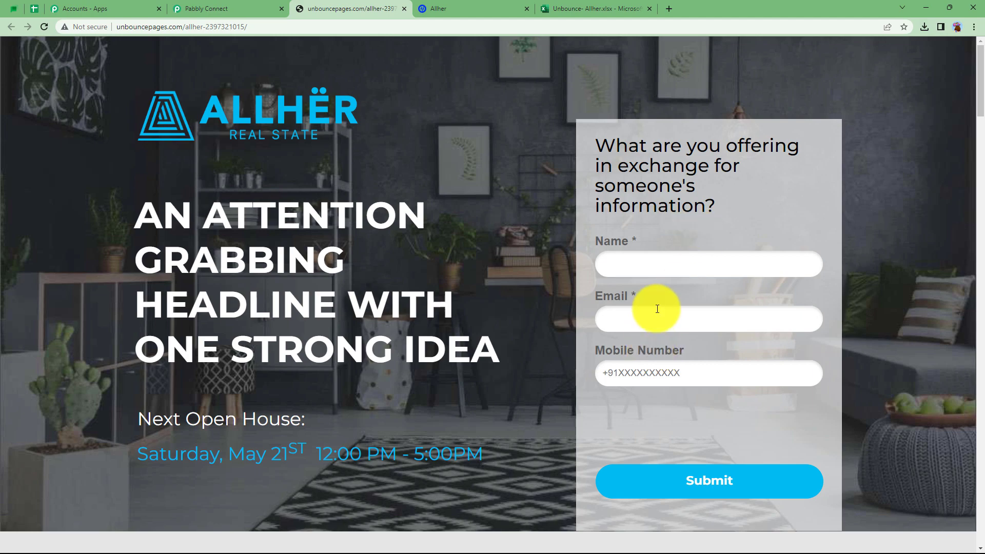
left_click(631, 9)
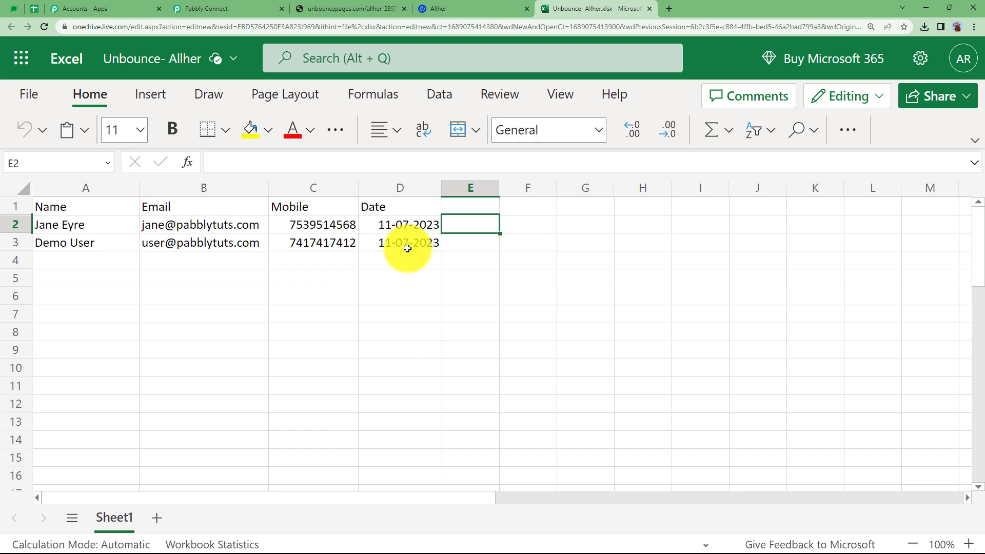
left_click(210, 7)
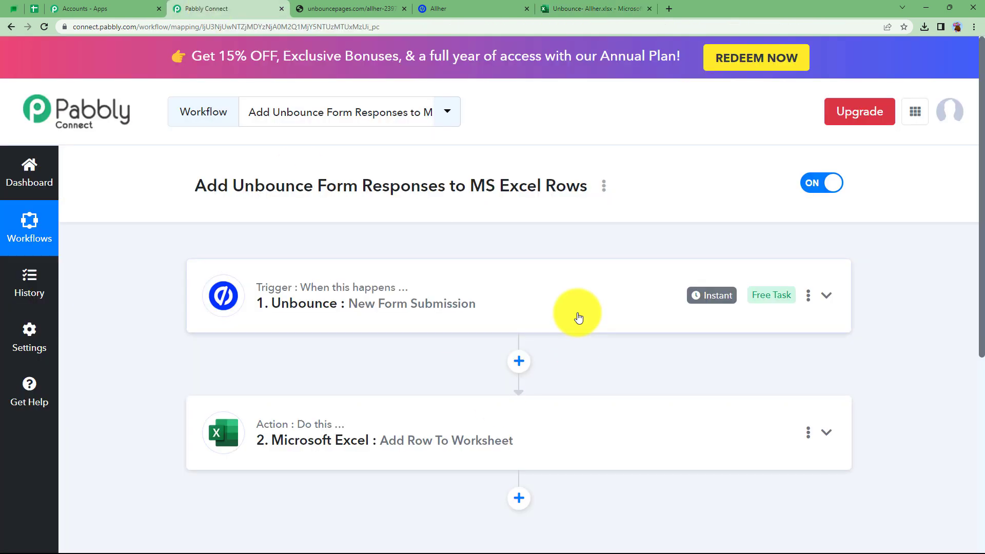